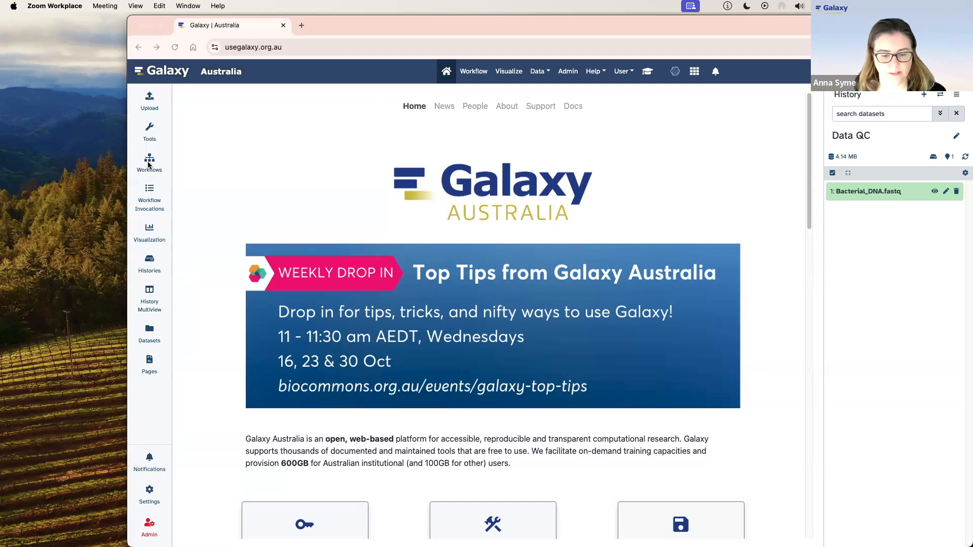
Create a new workflow and name it "Data analysis".
left_click(148, 165)
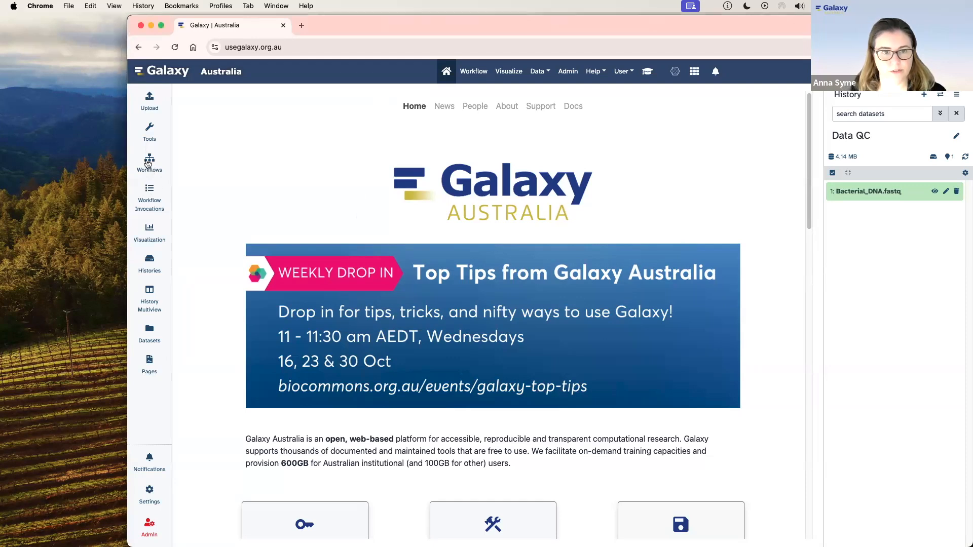
left_click(148, 163)
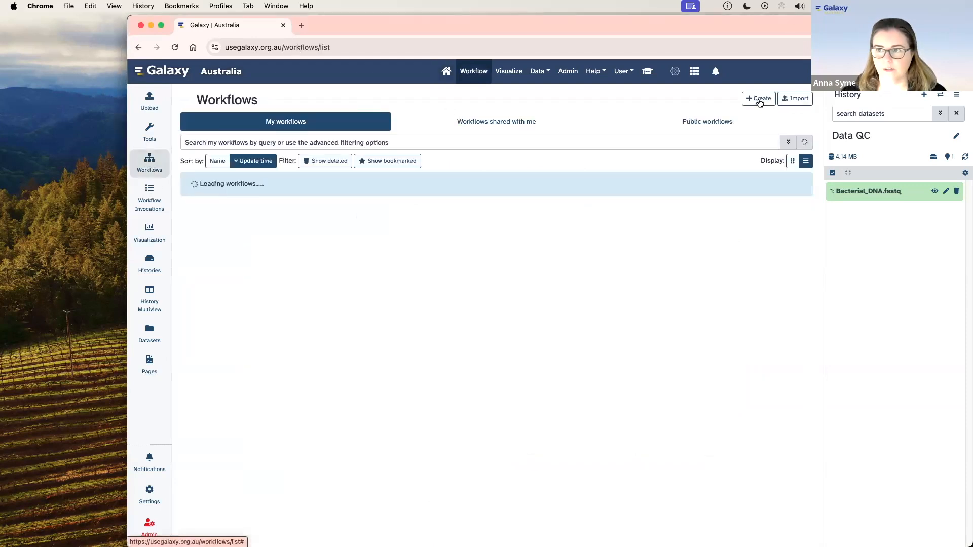
left_click(759, 100)
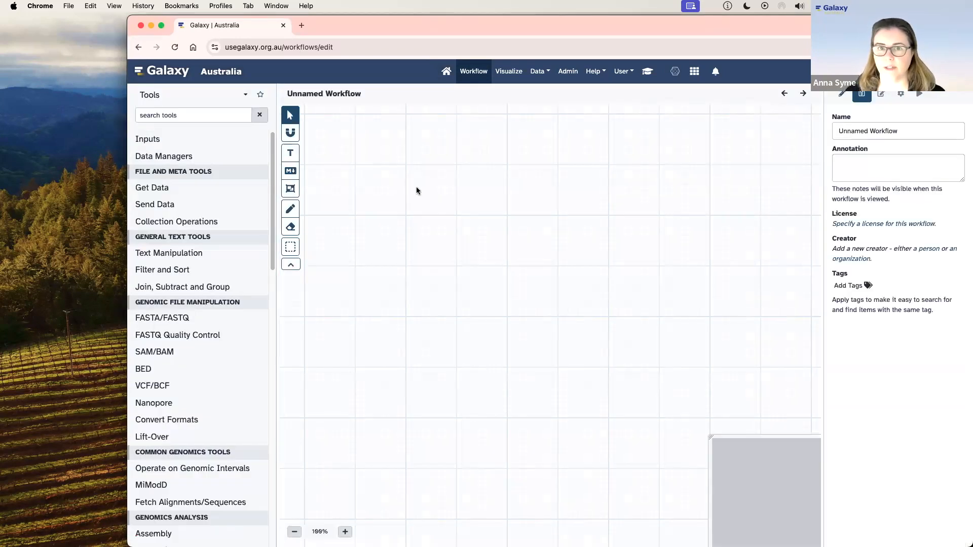
left_click_drag(919, 129, 814, 134)
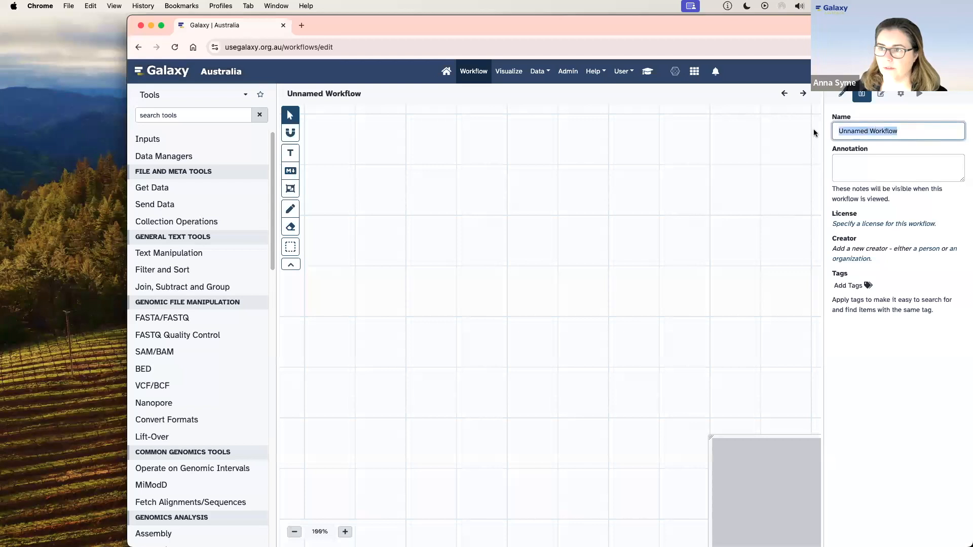
type("Data ")
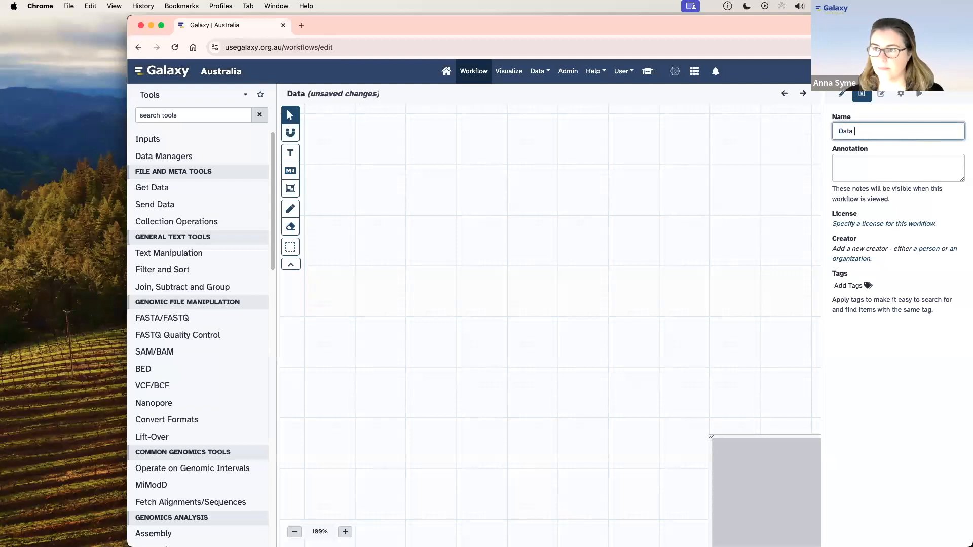
type("analysis")
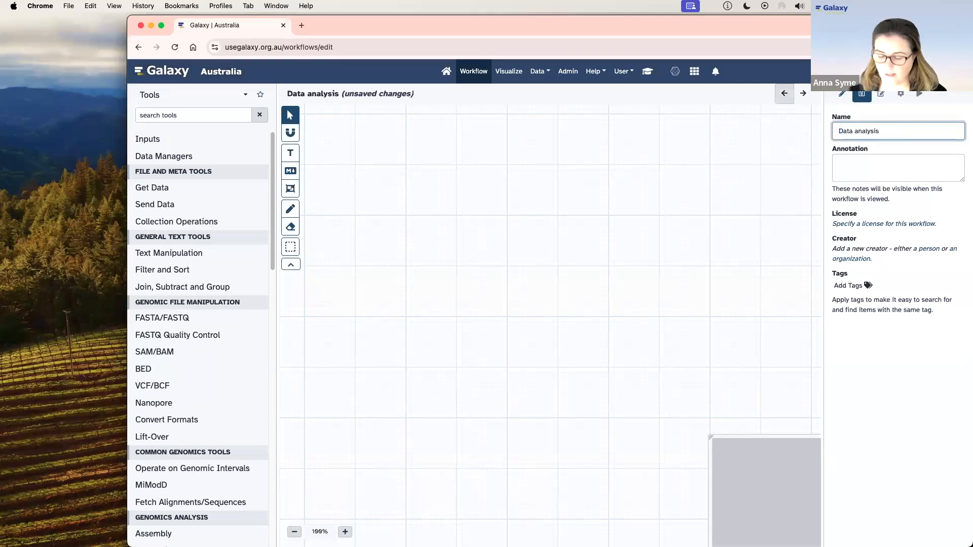
left_click(772, 196)
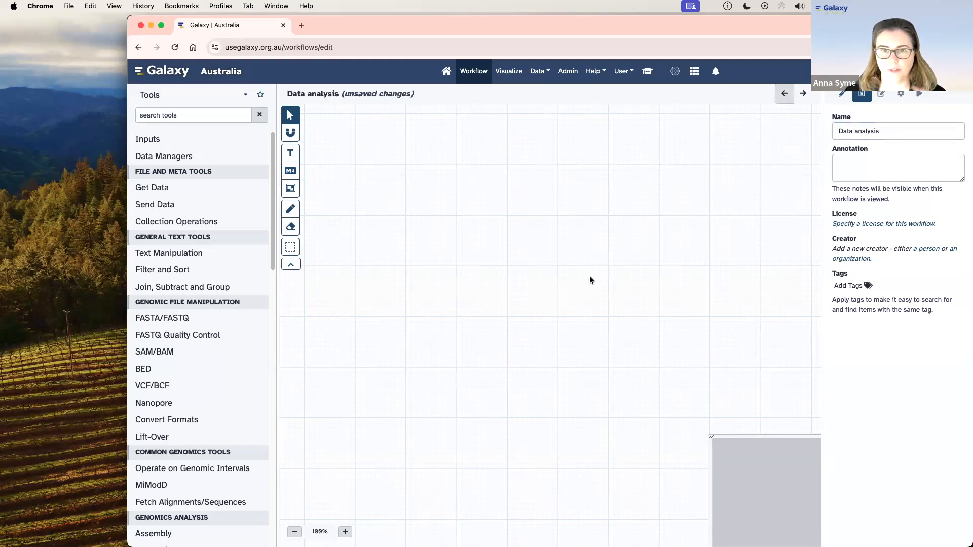
Add a single input dataset to the workflow canvas and label it "DNA reads".
left_click(163, 140)
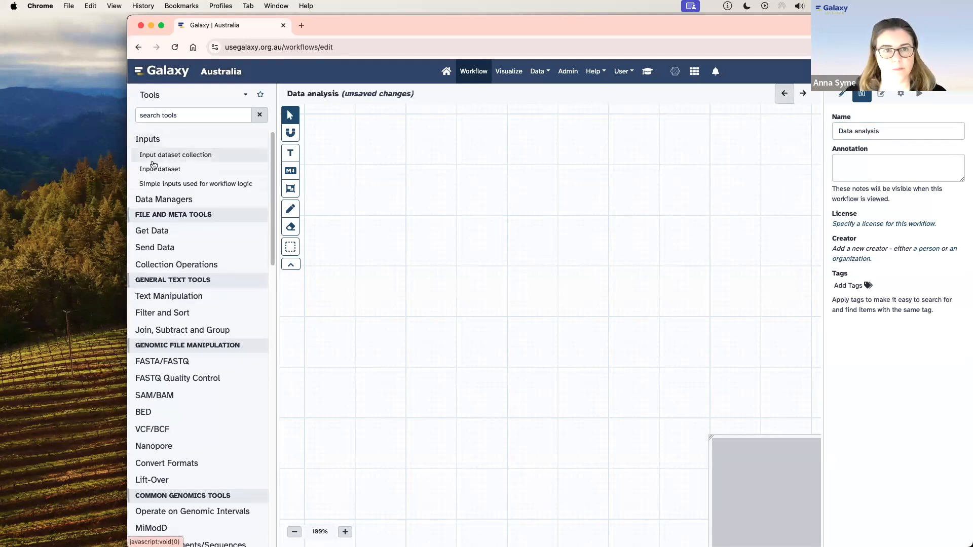
left_click(190, 172)
left_click_drag(506, 296, 382, 216)
left_click(911, 150)
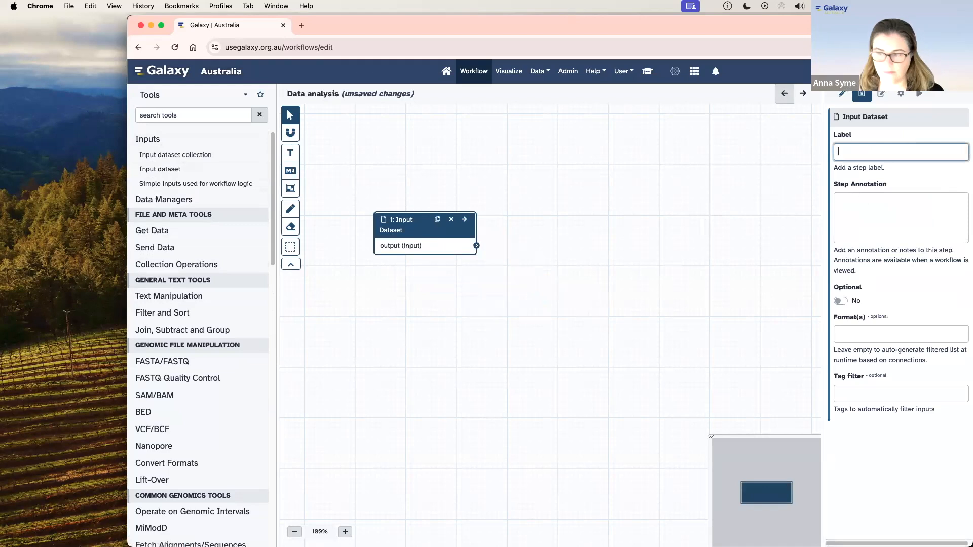
type("Dna")
key("BackSpace")
type("NA reads")
left_click(622, 270)
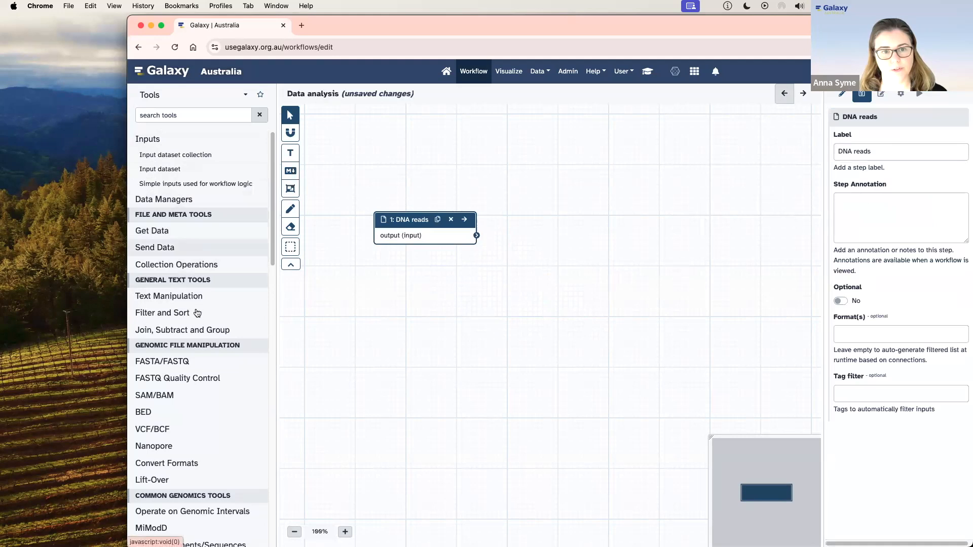
Add the FastQC tool with the DNA reads output connected to its raw read data input, and save the workflow.
scroll(231, 330, "down", 1)
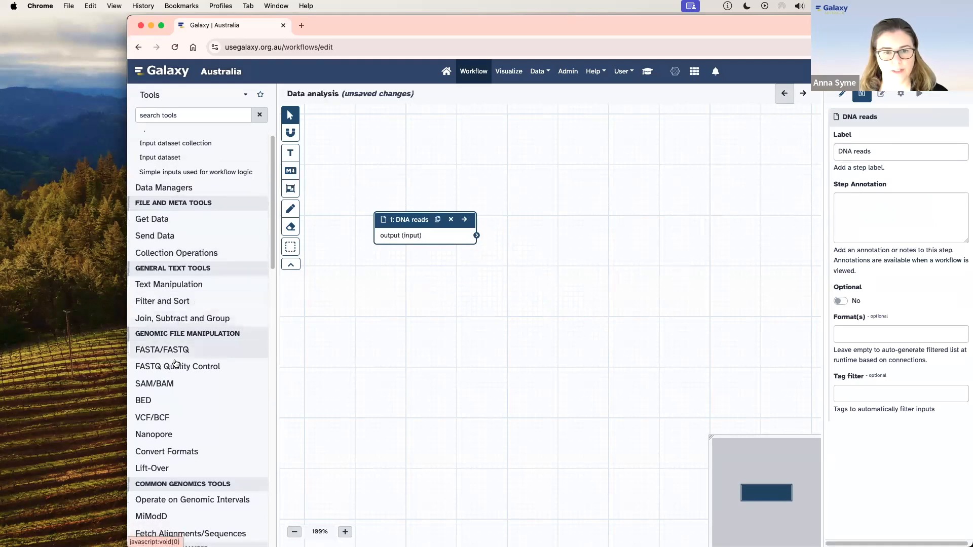
left_click(165, 118)
type("FastQC")
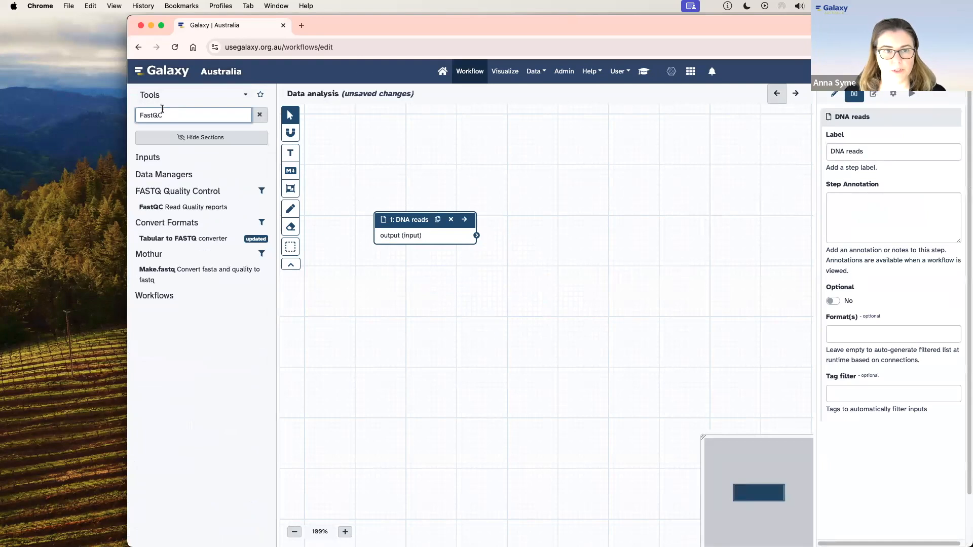
left_click(153, 209)
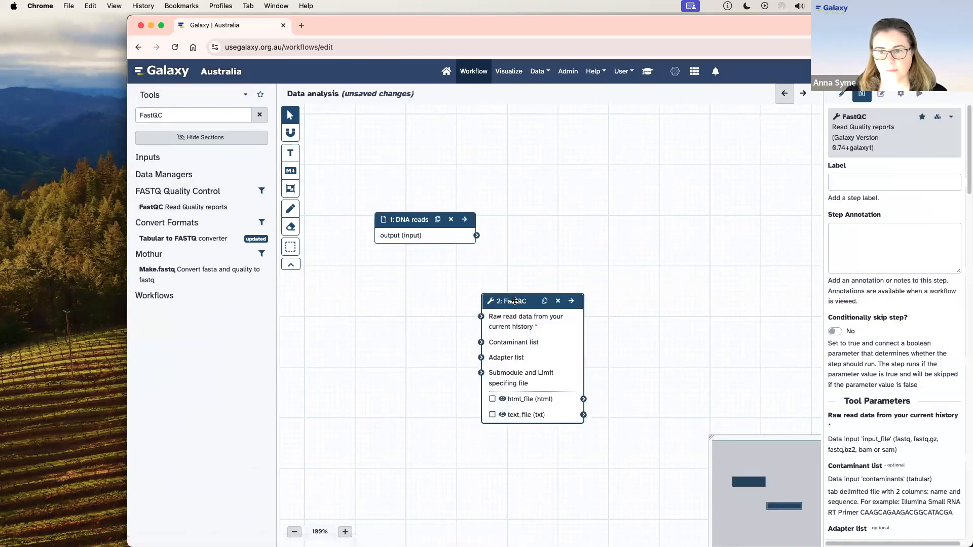
left_click_drag(553, 176, 541, 196)
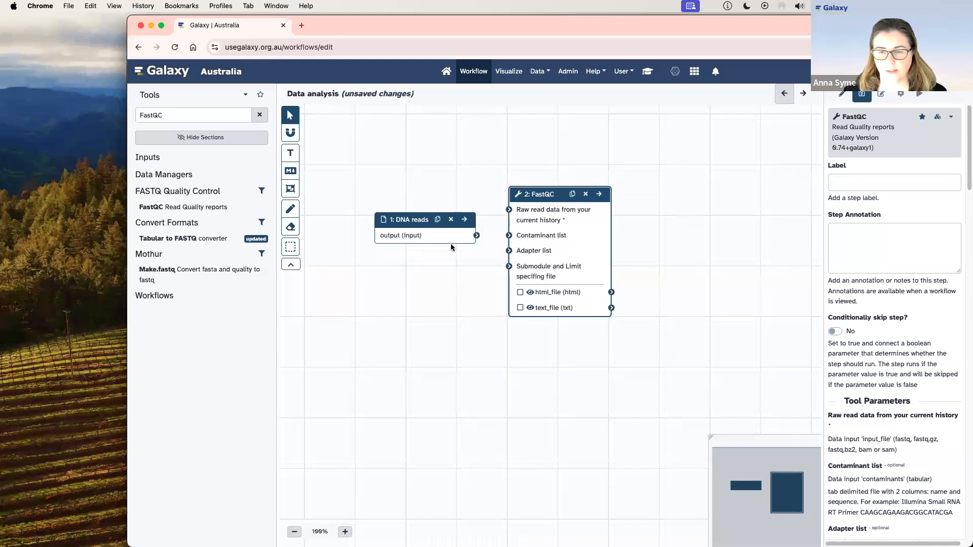
mouse_move(476, 237)
left_mouse_down()
mouse_move(509, 211)
mouse_move(550, 203)
left_mouse_up()
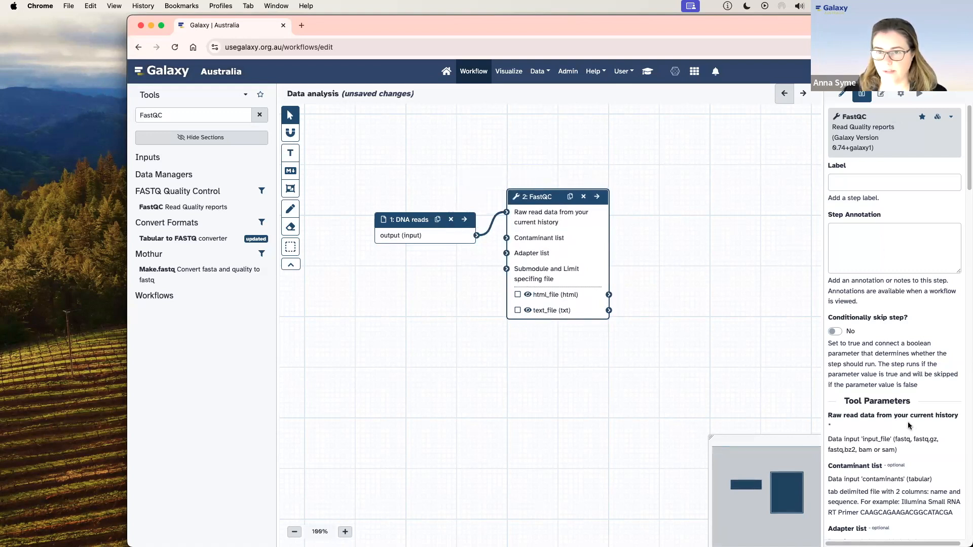
left_click(861, 96)
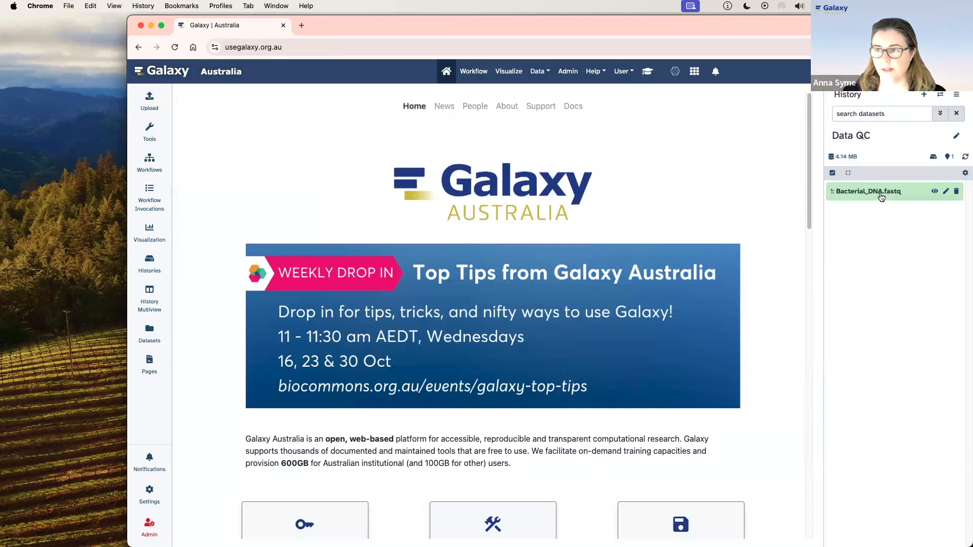
Run the newly saved Data analysis workflow with Bacterial_DNA.fastq as the DNA reads input.
left_click(881, 196)
left_click(882, 195)
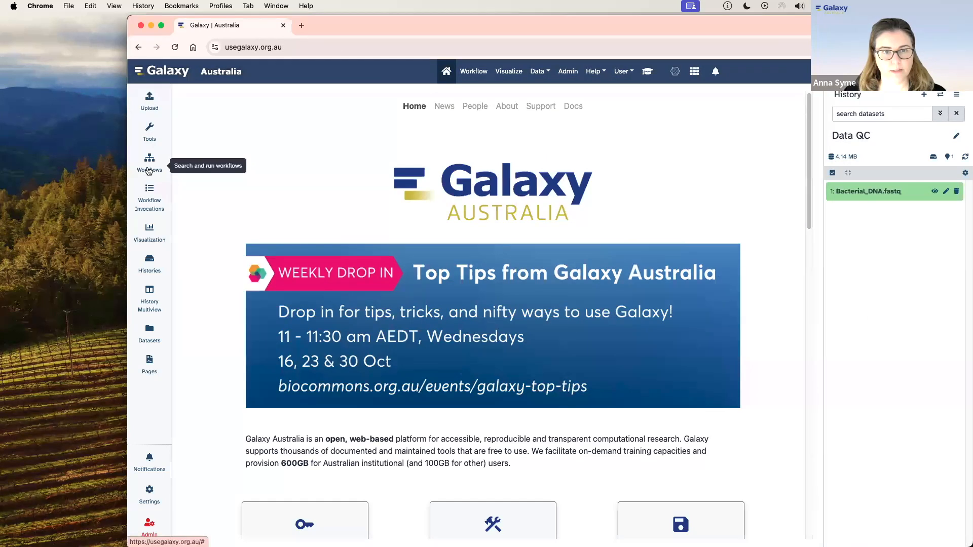
left_click(149, 167)
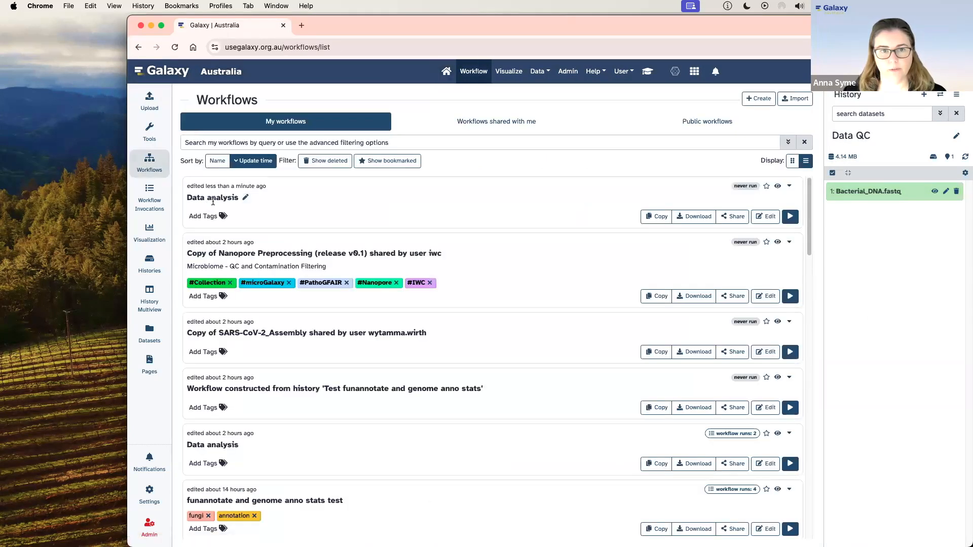
left_click(790, 218)
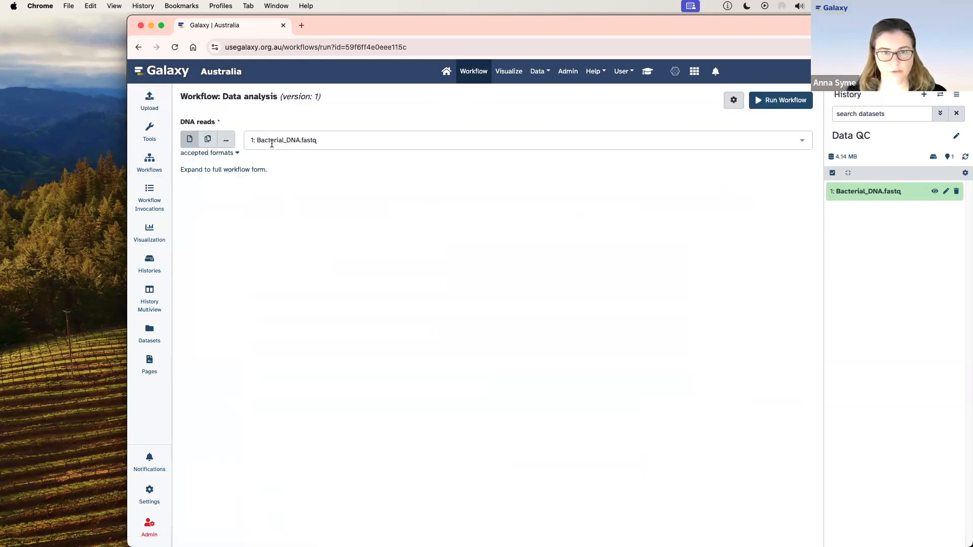
left_click(786, 101)
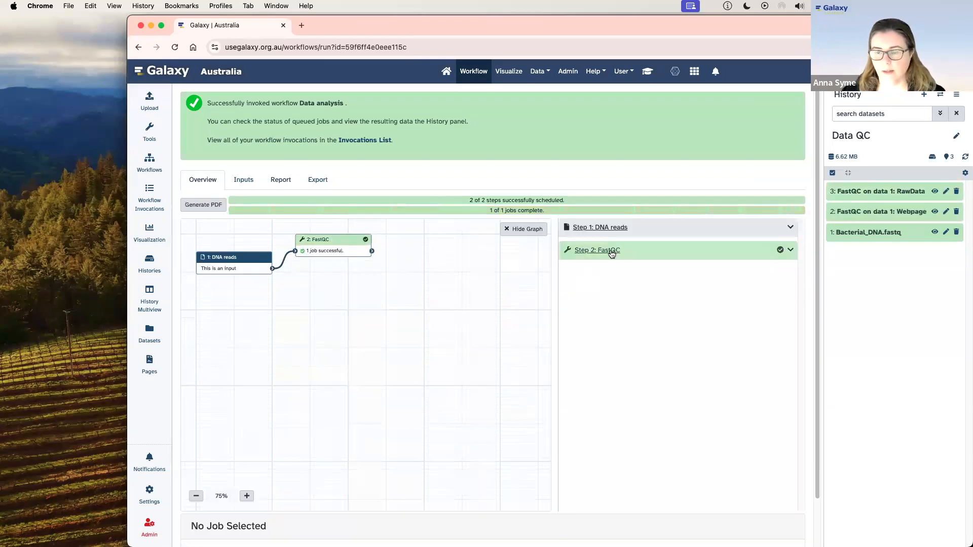
Inspect the FastQC step's outputs and view its webpage report down to the per base sequence quality plot.
left_click(606, 252)
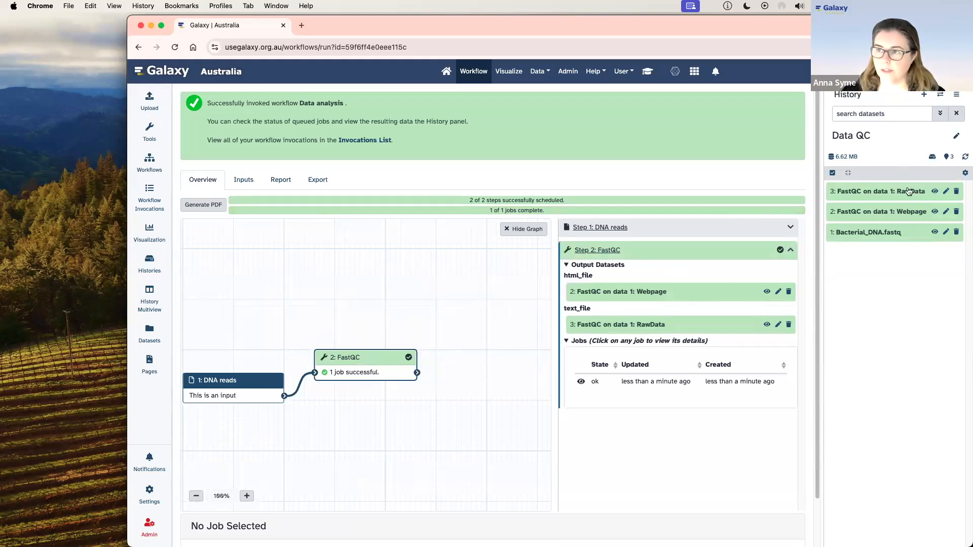
left_click(893, 212)
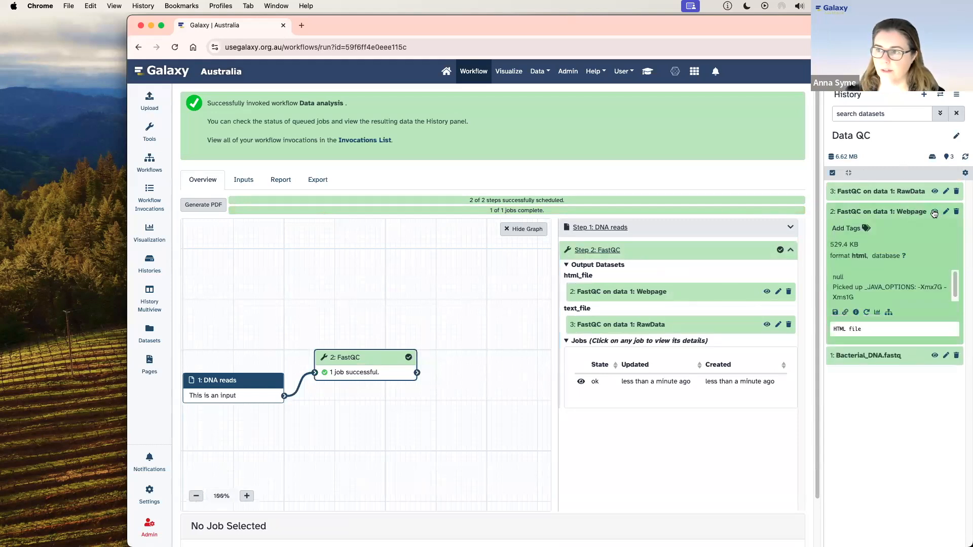
left_click(934, 211)
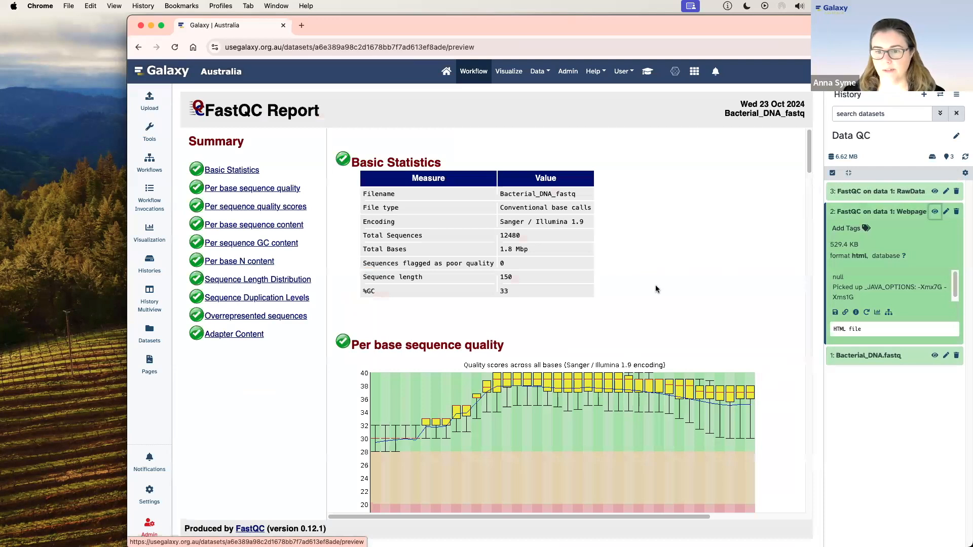
scroll(656, 289, "down", 1)
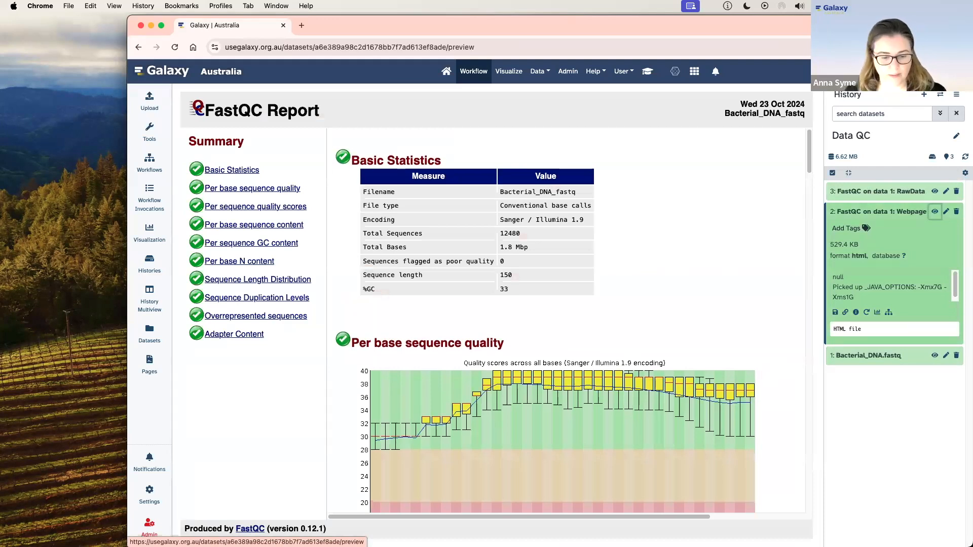
scroll(538, 368, "down", 5)
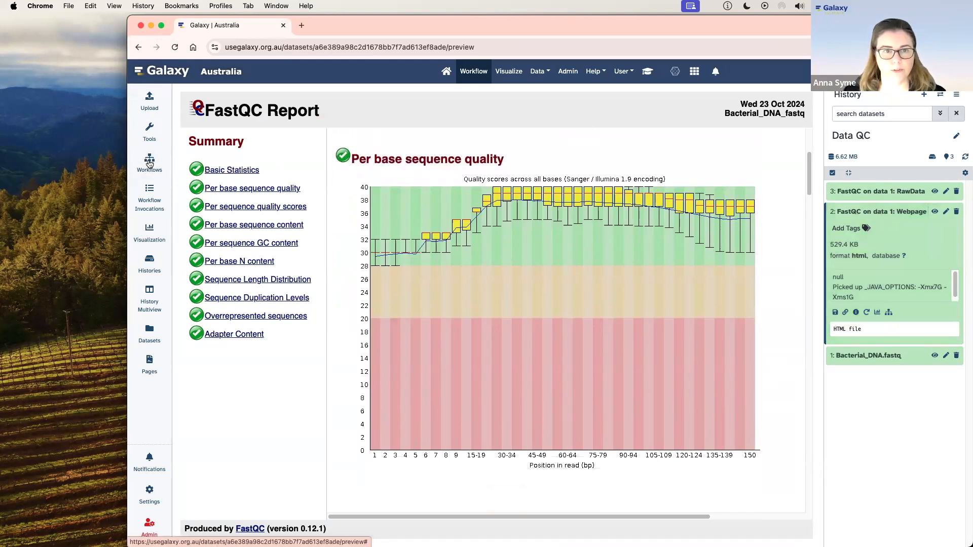
Reopen the newest Data analysis workflow for editing and add a Filter by quality step below FastQC, fed by the DNA reads output.
left_click(149, 164)
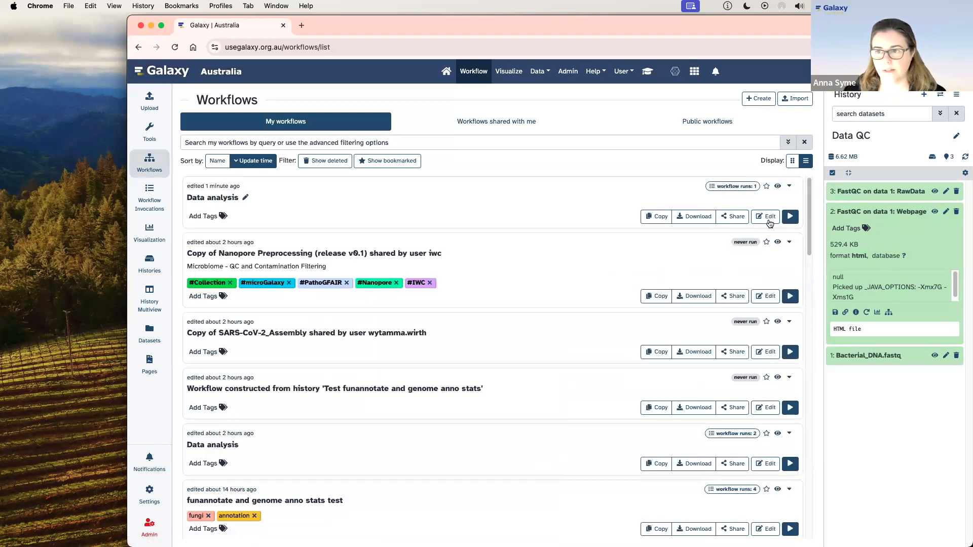
left_click(766, 217)
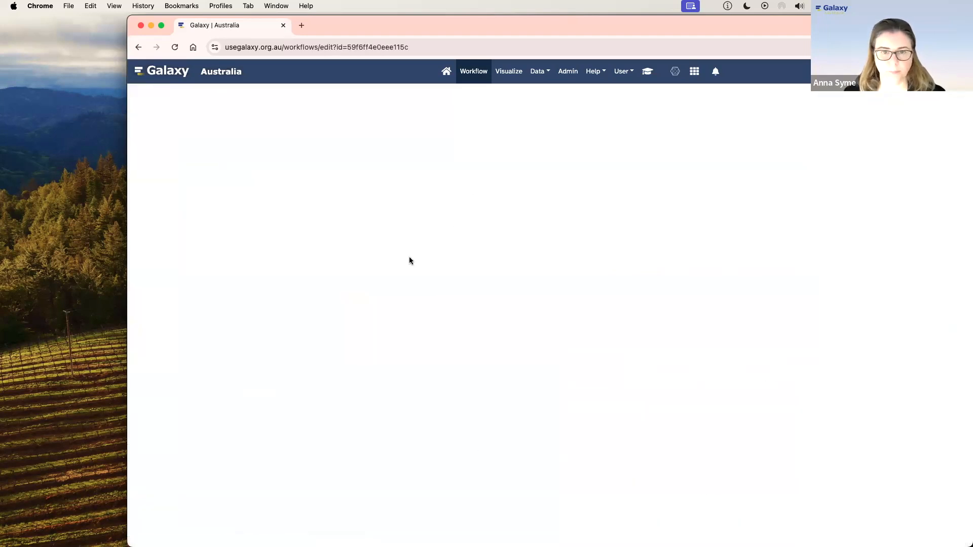
scroll(390, 272, "down", 1)
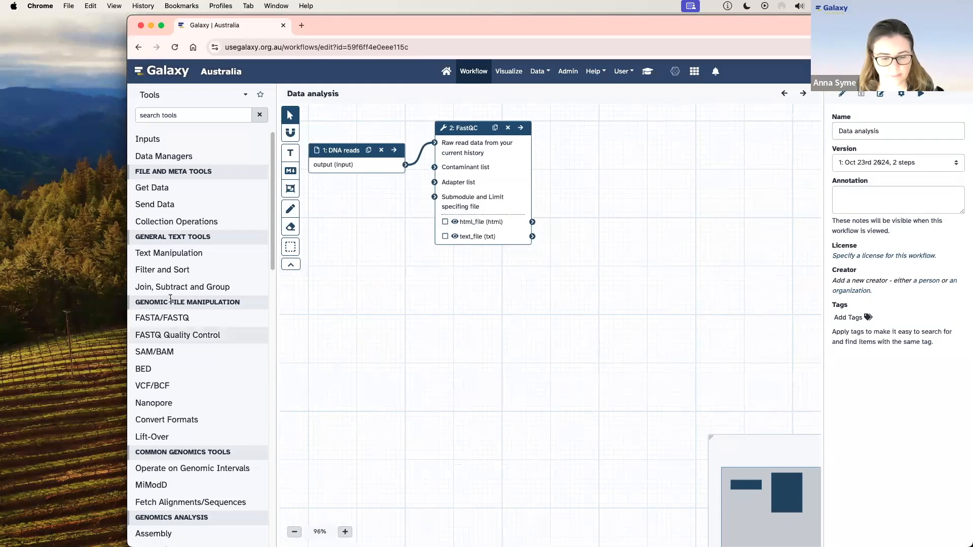
left_click(181, 112)
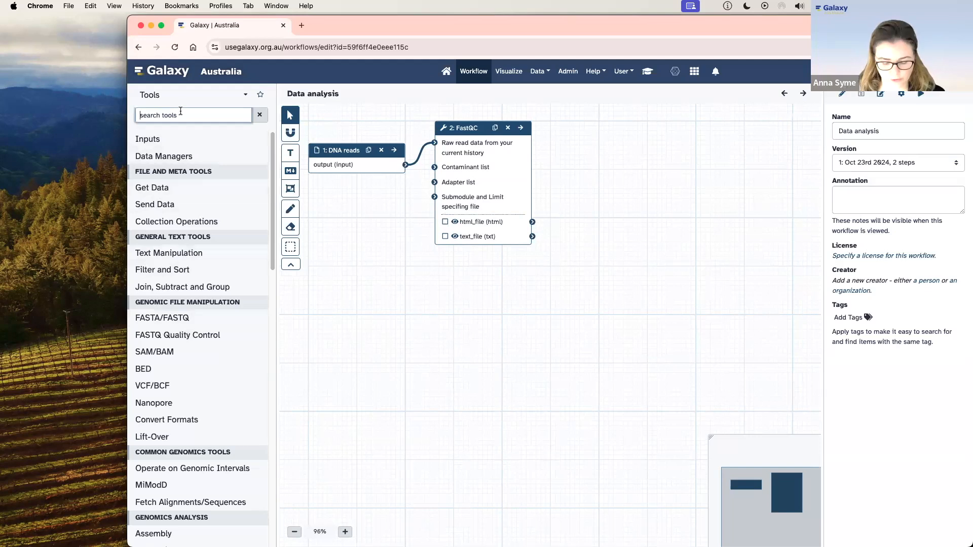
type("filter by")
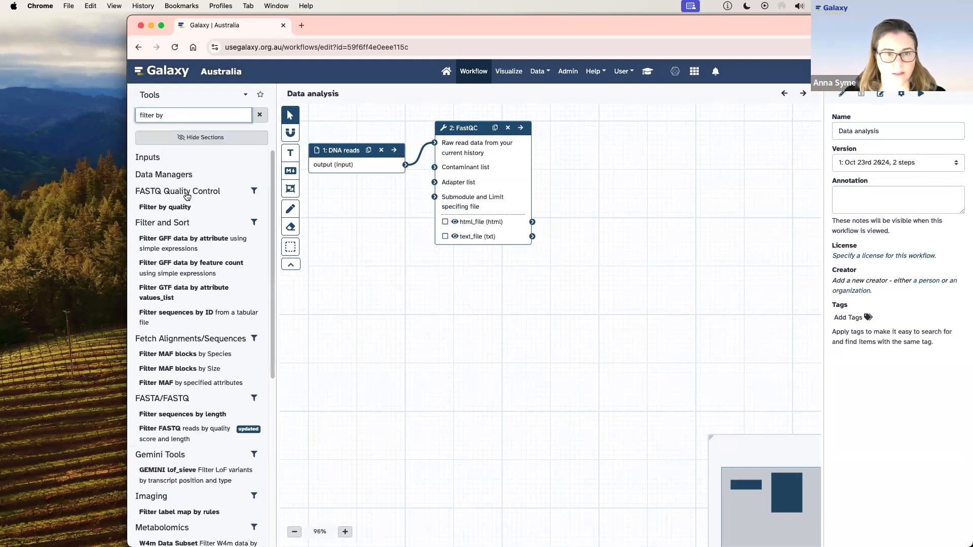
left_click(164, 207)
left_click_drag(539, 325, 479, 278)
left_click_drag(405, 165, 443, 296)
Set the Filter by quality step's quality cut-off value to 35 and save the workflow.
scroll(916, 295, "down", 1)
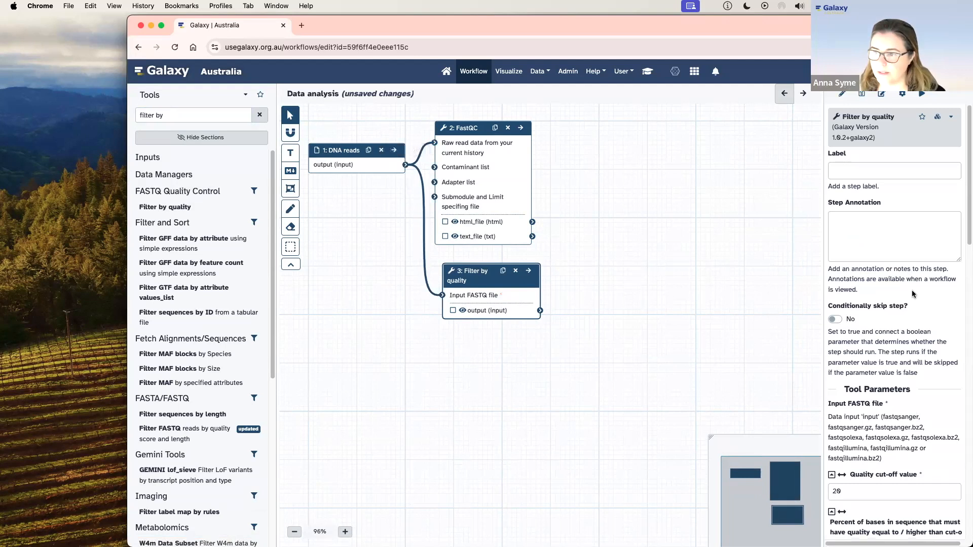
scroll(883, 229, "down", 8)
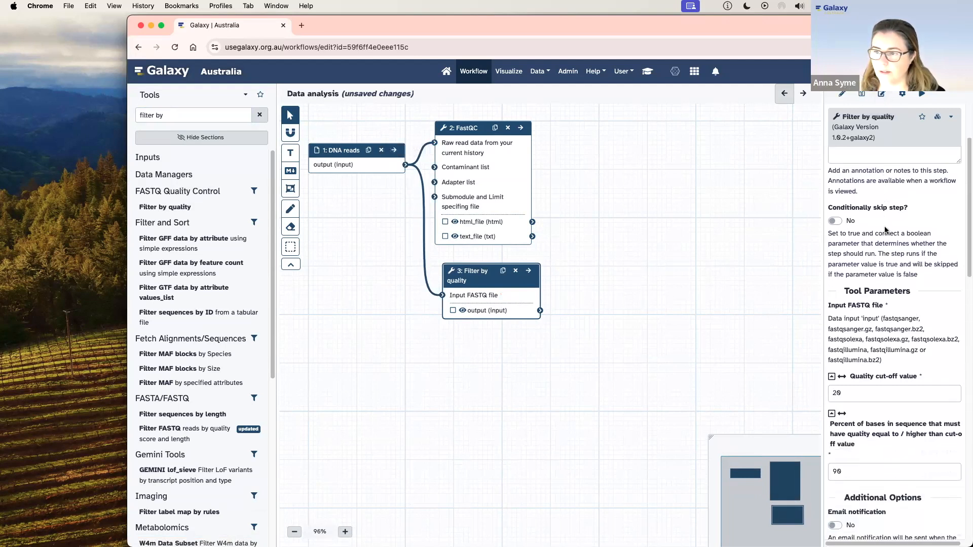
scroll(886, 229, "down", 2)
left_click(851, 247)
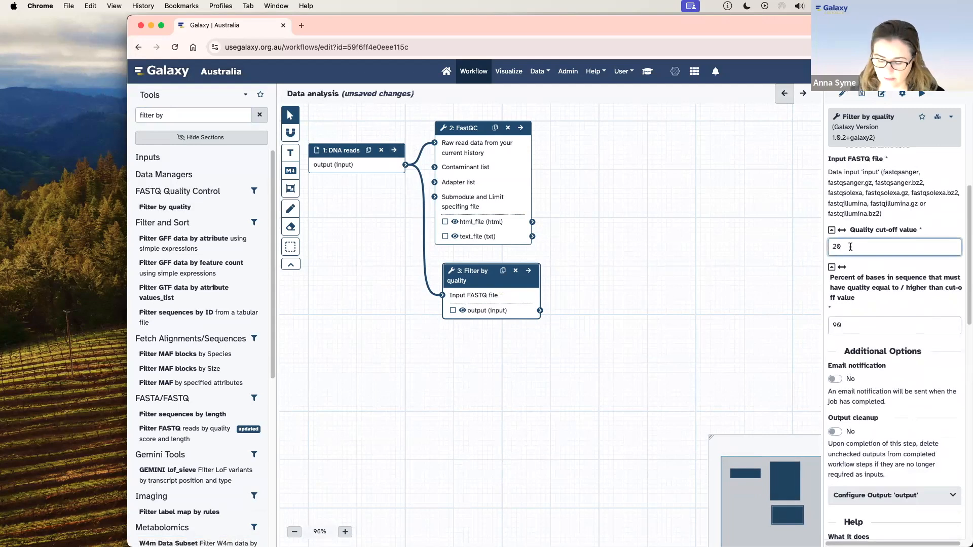
type("35")
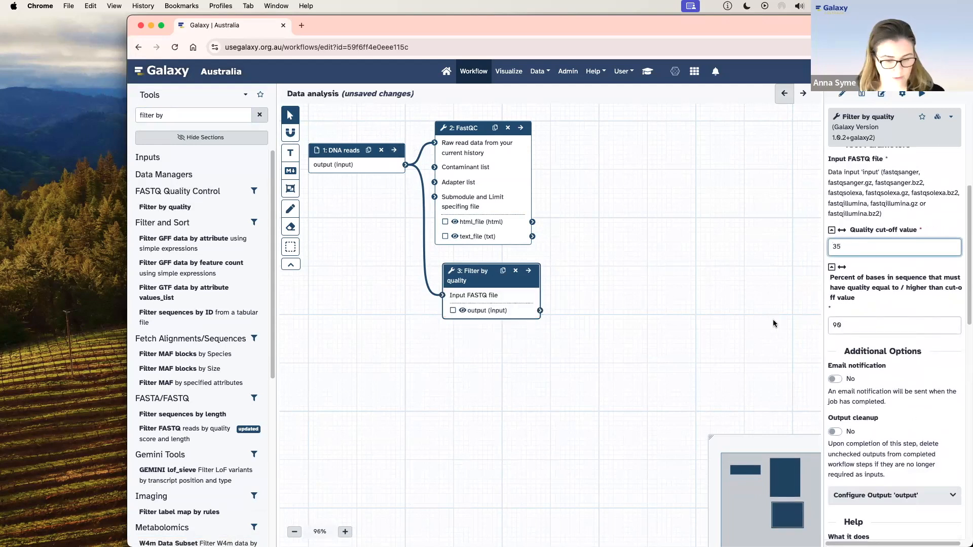
left_click(861, 94)
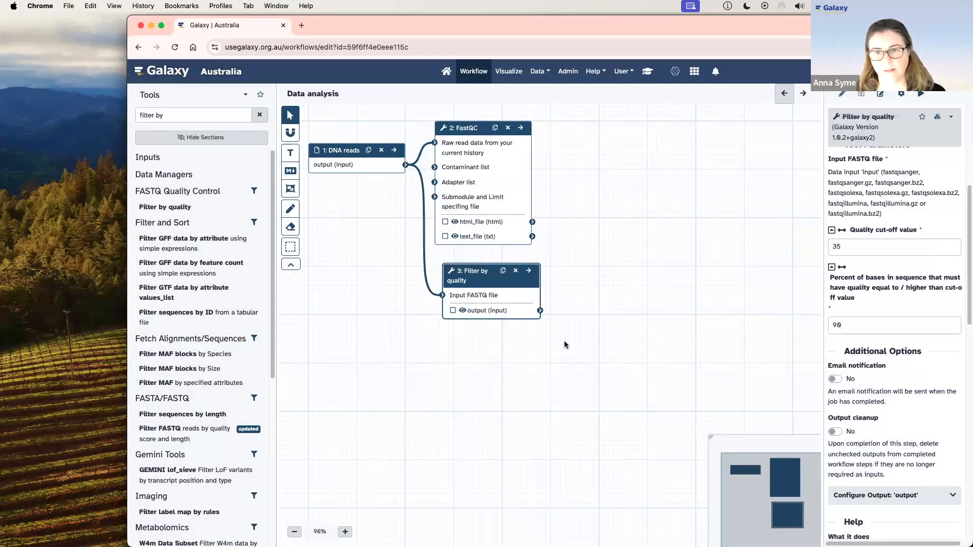
Add a second FastQC step beside Filter by quality and feed its raw read data input from the filter's output.
left_click_drag(178, 115, 118, 114)
type("fastqc")
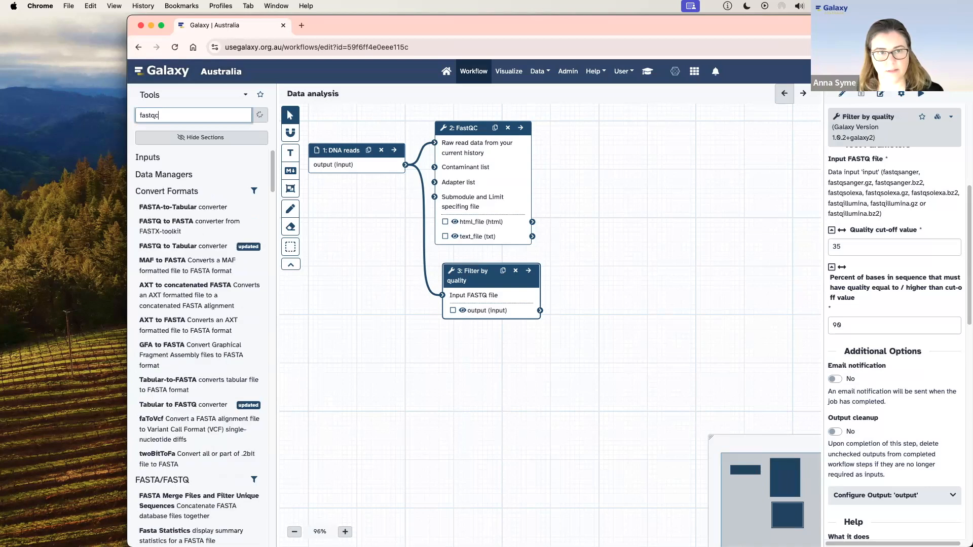
left_click(187, 208)
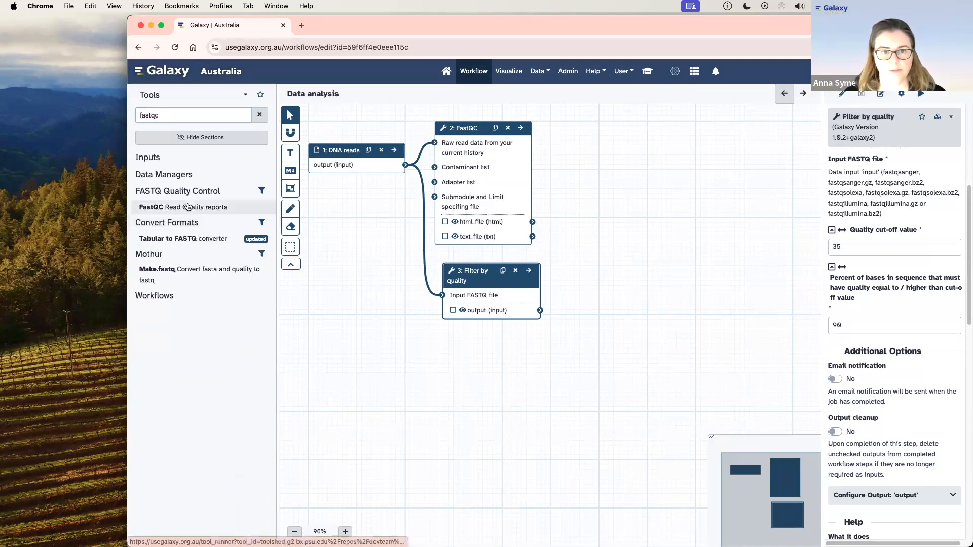
left_click_drag(567, 320, 605, 269)
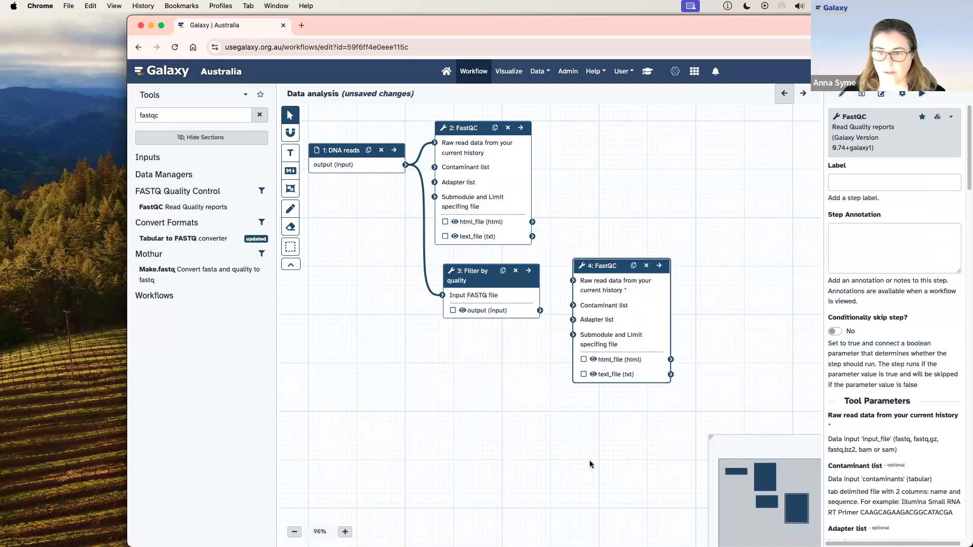
left_click_drag(540, 311, 591, 271)
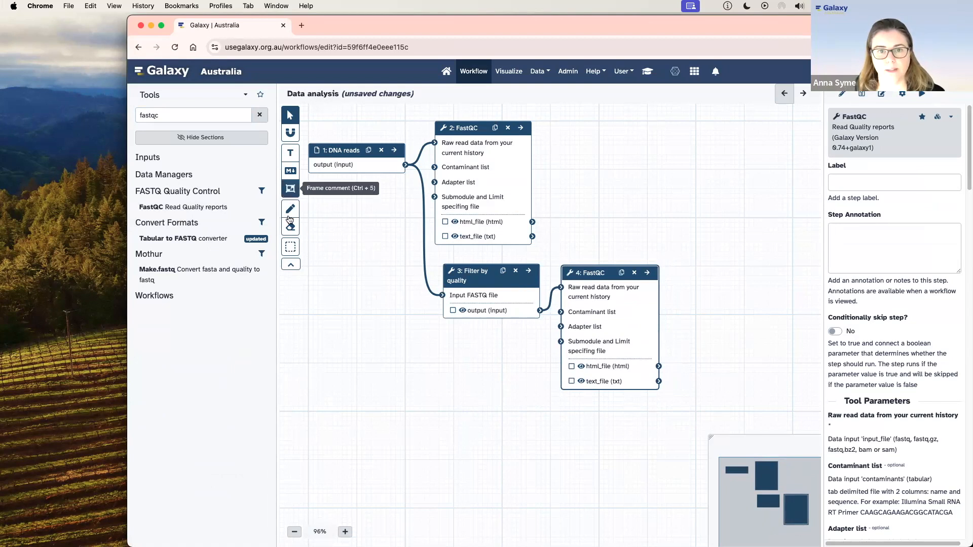
Draw a frame comment around the first FastQC step, enlarge it, and position the step inside with room above it.
left_click(294, 190)
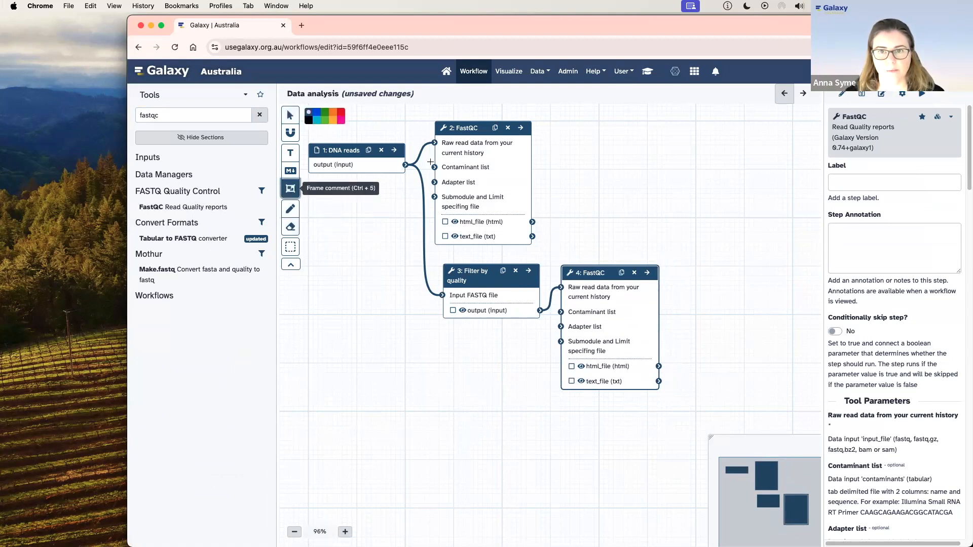
mouse_move(422, 108)
left_mouse_down()
mouse_move(434, 154)
mouse_move(557, 256)
mouse_move(654, 252)
left_mouse_up()
left_click_drag(327, 147, 318, 153)
left_click_drag(596, 114, 604, 177)
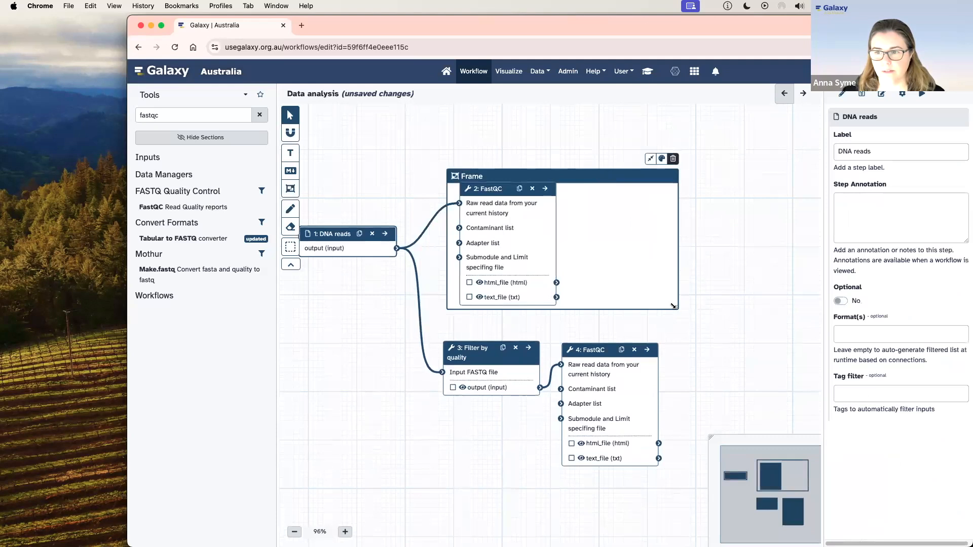
left_click_drag(676, 307, 713, 331)
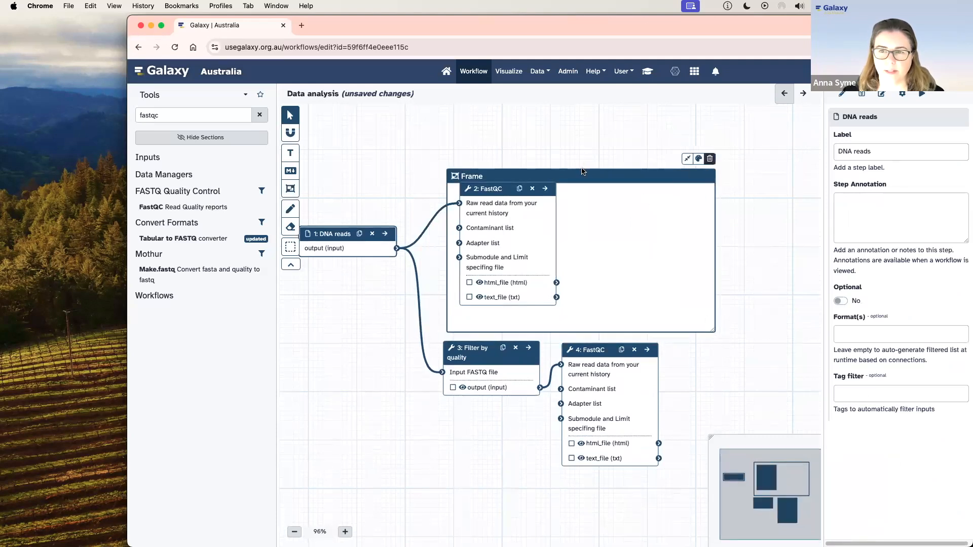
left_click_drag(566, 166, 550, 153)
left_click_drag(478, 177, 489, 196)
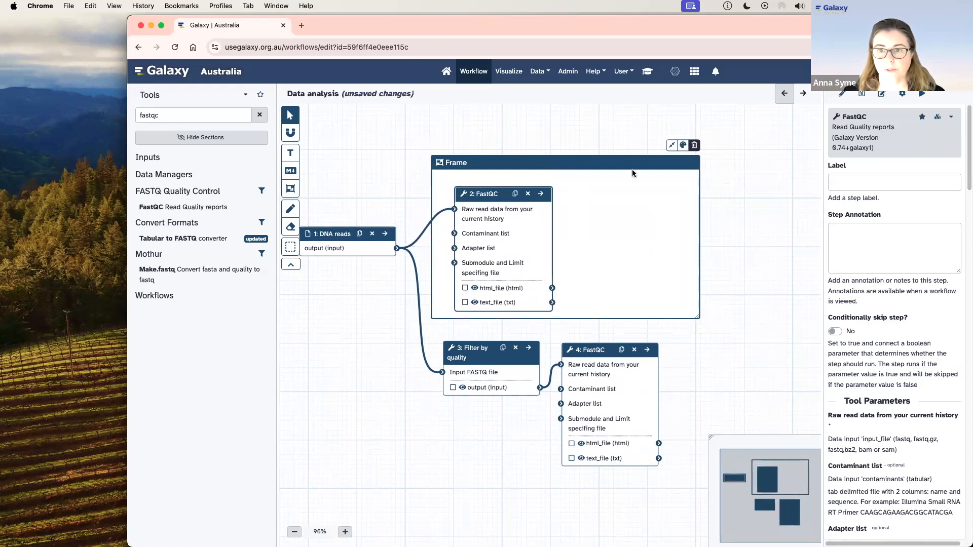
left_click_drag(699, 318, 720, 330)
left_click_drag(495, 193, 487, 201)
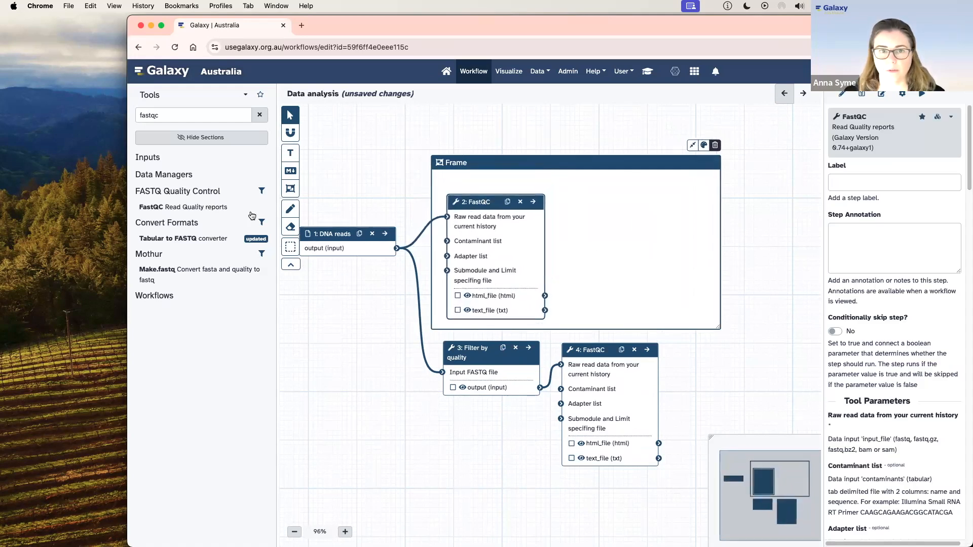
Add the text comment "FastQC on raw reads" above the FastQC step inside the frame.
left_click(290, 152)
left_click_drag(446, 175, 619, 193)
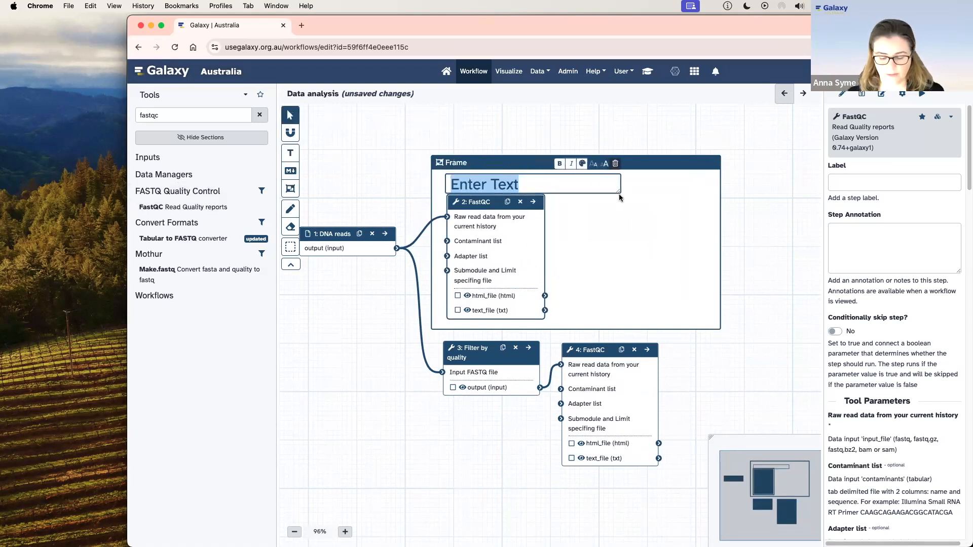
type("FastQC")
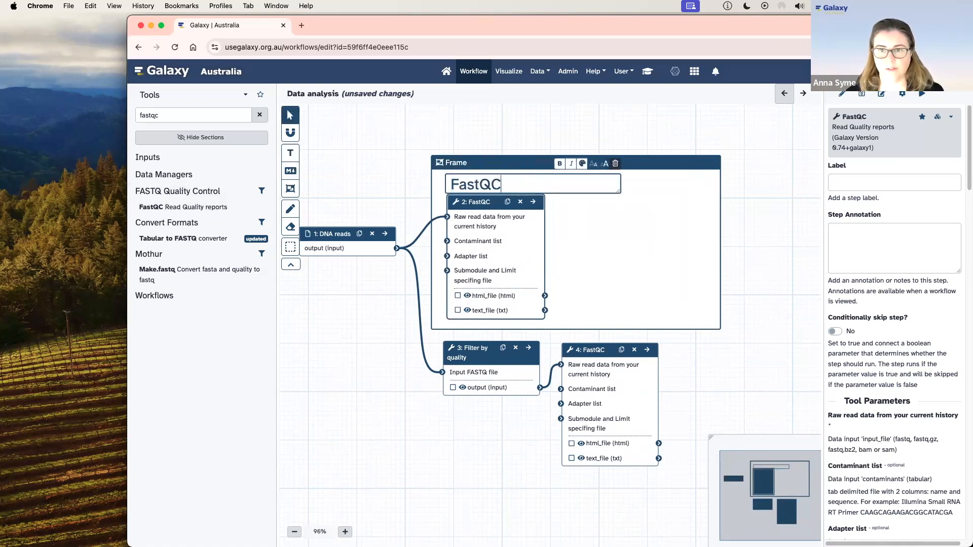
type(" on raw reads")
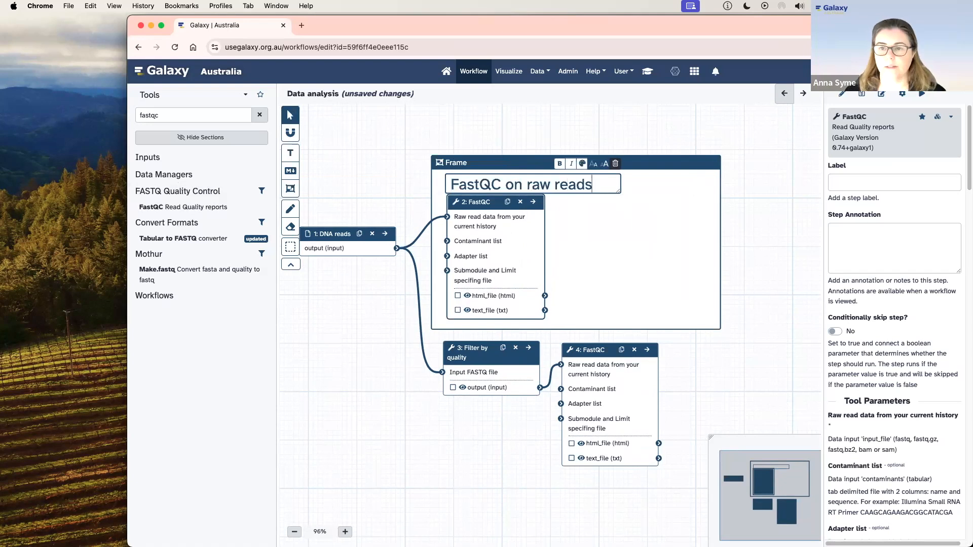
left_click(466, 143)
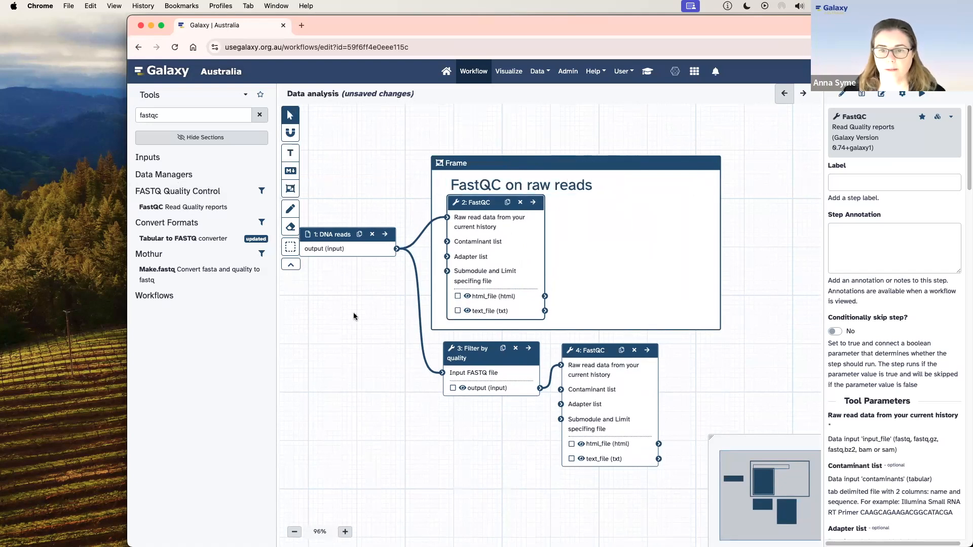
Draw a frame comment around the second FastQC step and move the step down inside it to leave heading room.
left_click(290, 189)
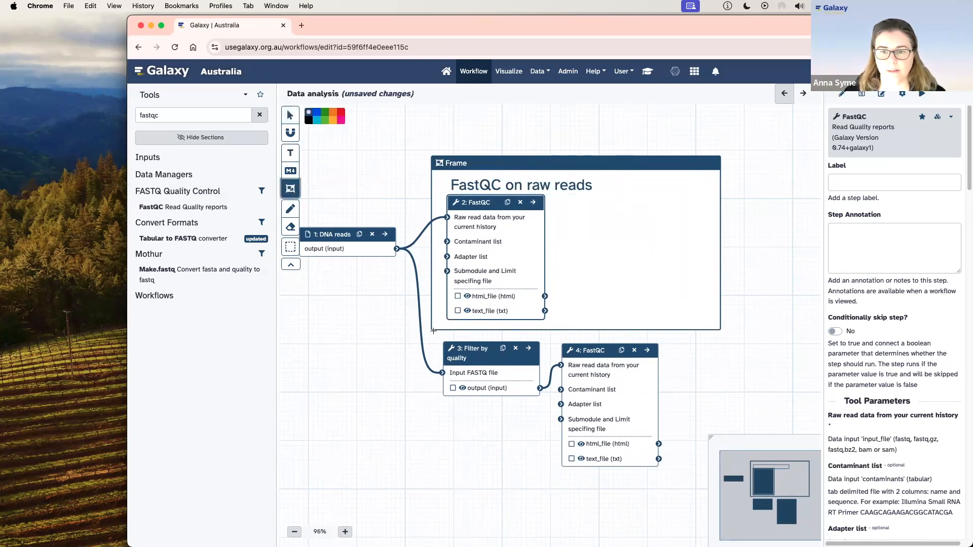
left_click_drag(553, 336, 699, 517)
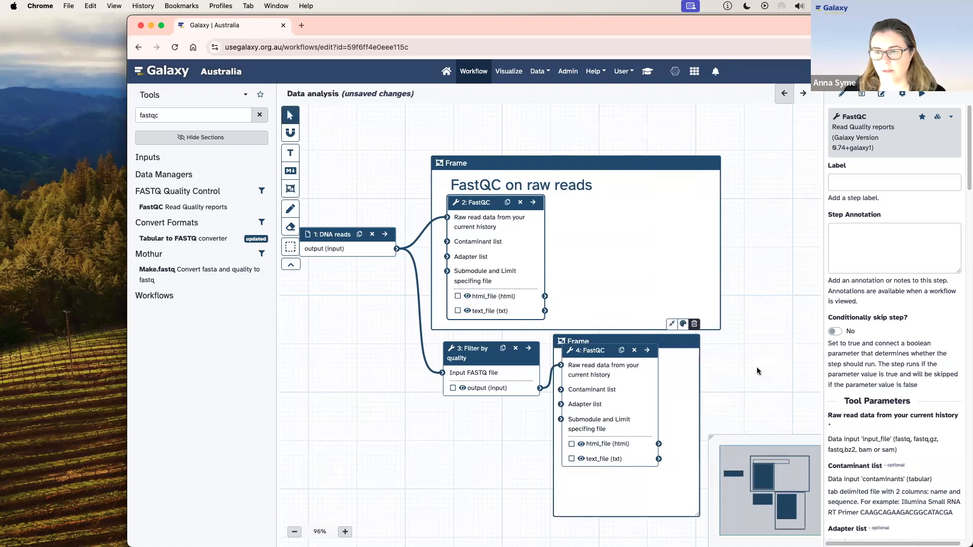
scroll(521, 479, "down", 5)
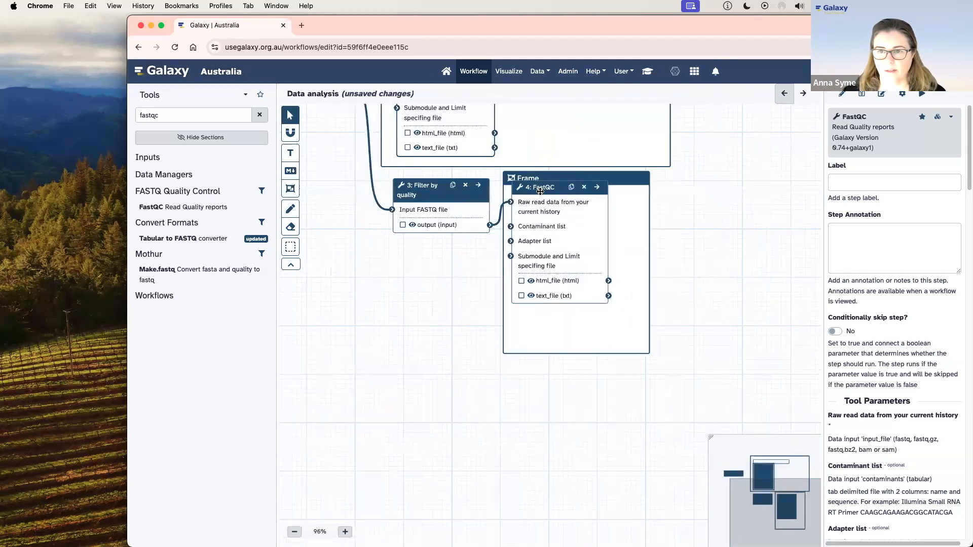
left_click_drag(540, 191, 539, 234)
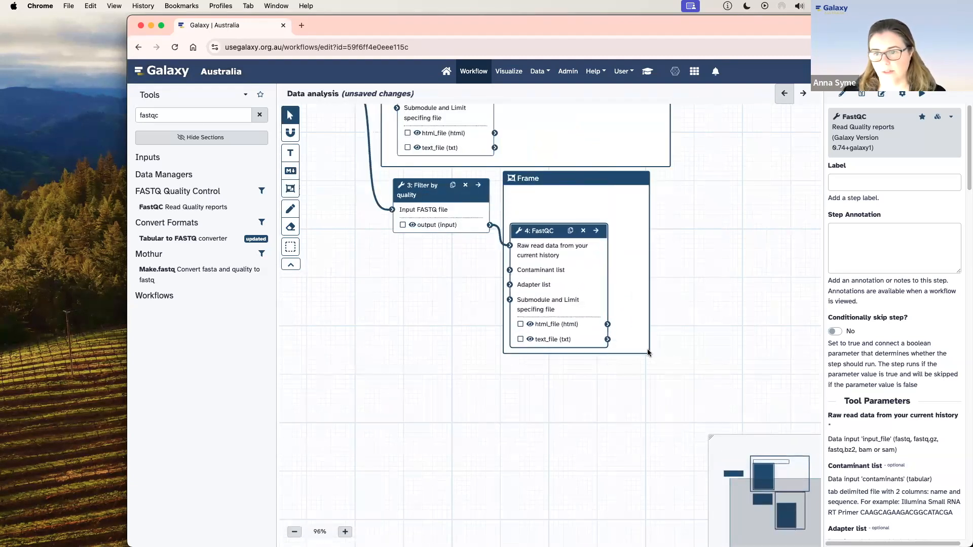
Add the text comment "FastQC on filtered reads" above the second FastQC step and size its box to fit two lines.
left_click(291, 154)
left_click_drag(514, 190, 639, 219)
type("FastQC on filtered reads")
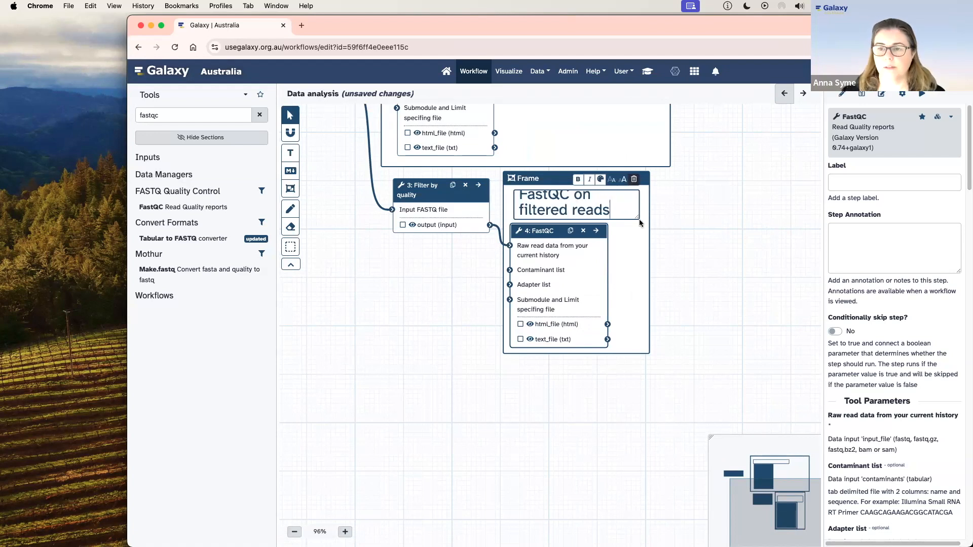
left_click_drag(636, 217, 639, 220)
left_click(673, 301)
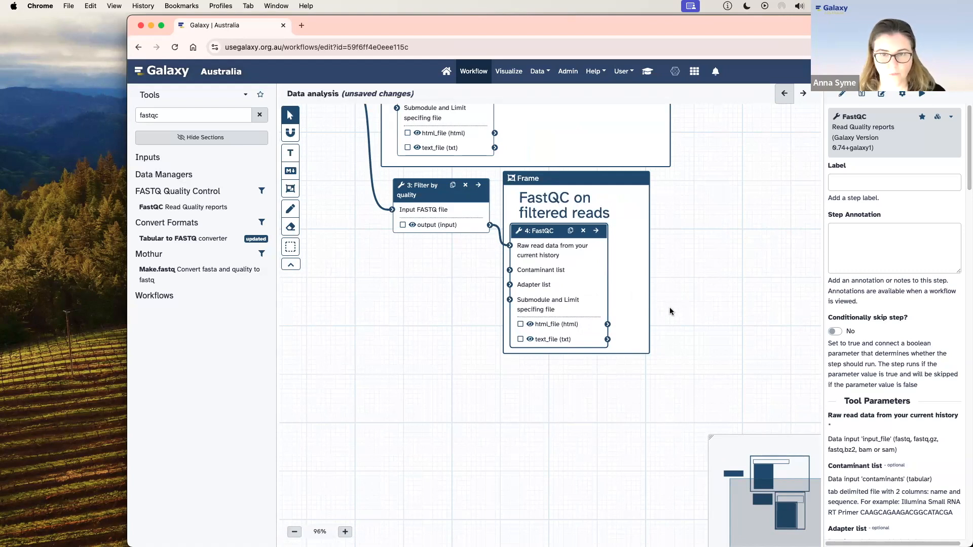
Narrow the frame around the raw reads FastQC step so it fits closely around its heading.
scroll(458, 306, "down", 1)
left_click_drag(405, 366, 459, 431)
left_click(648, 254)
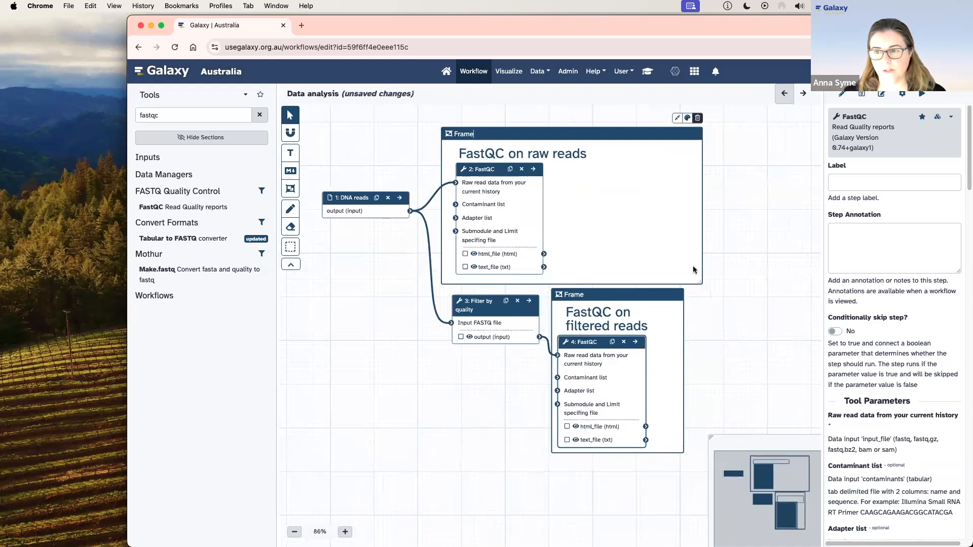
left_click_drag(700, 282, 609, 280)
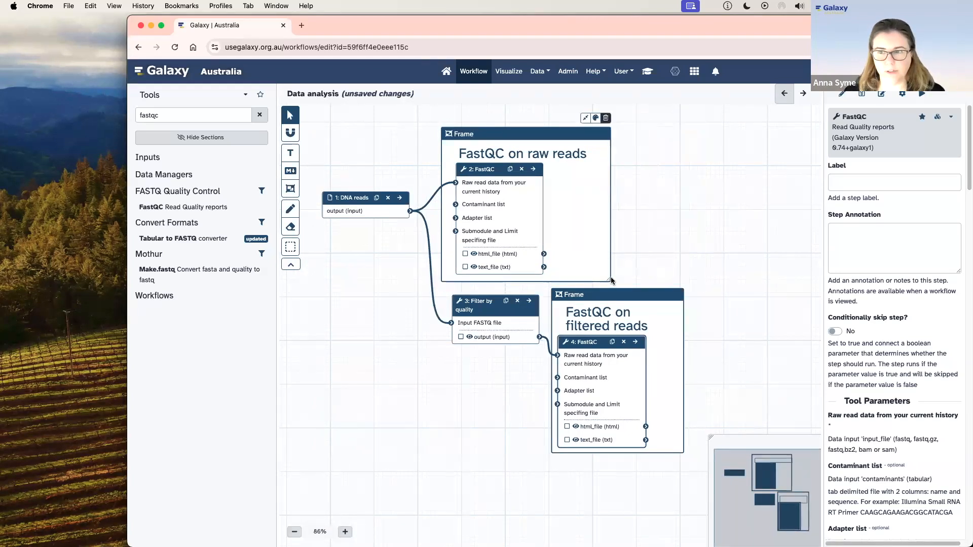
left_click(715, 261)
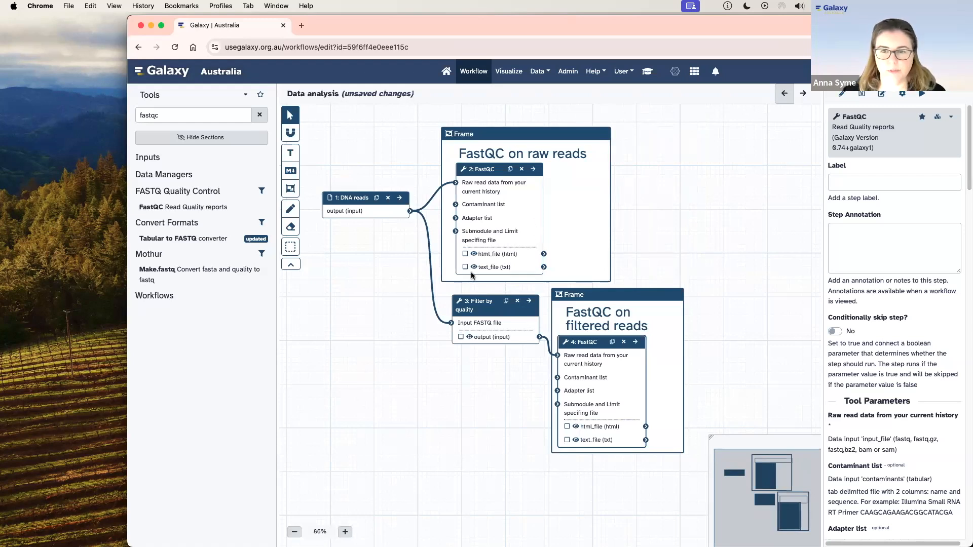
Add the tag FastQC-raw-reads to the html_file output of the first FastQC step.
left_click(478, 170)
scroll(882, 363, "down", 4)
scroll(882, 363, "down", 10)
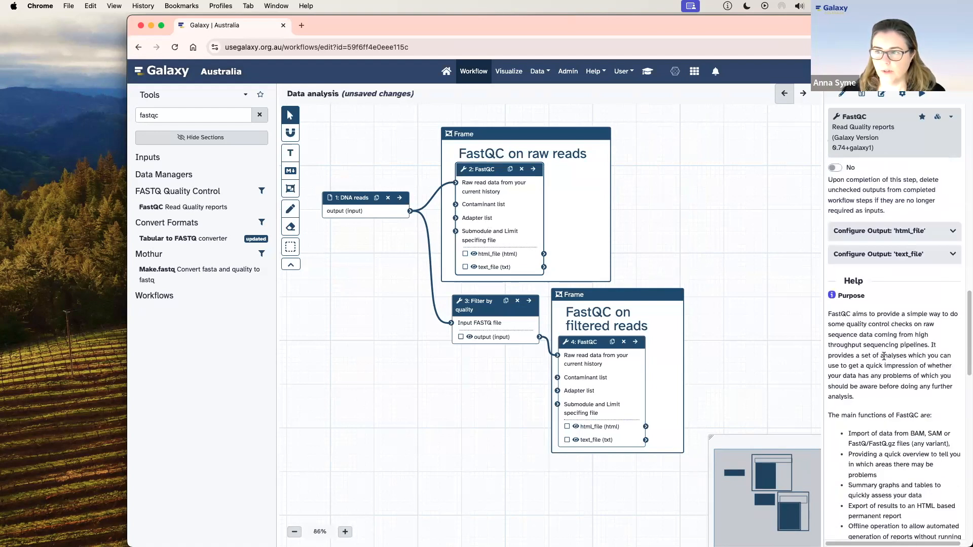
left_click(907, 223)
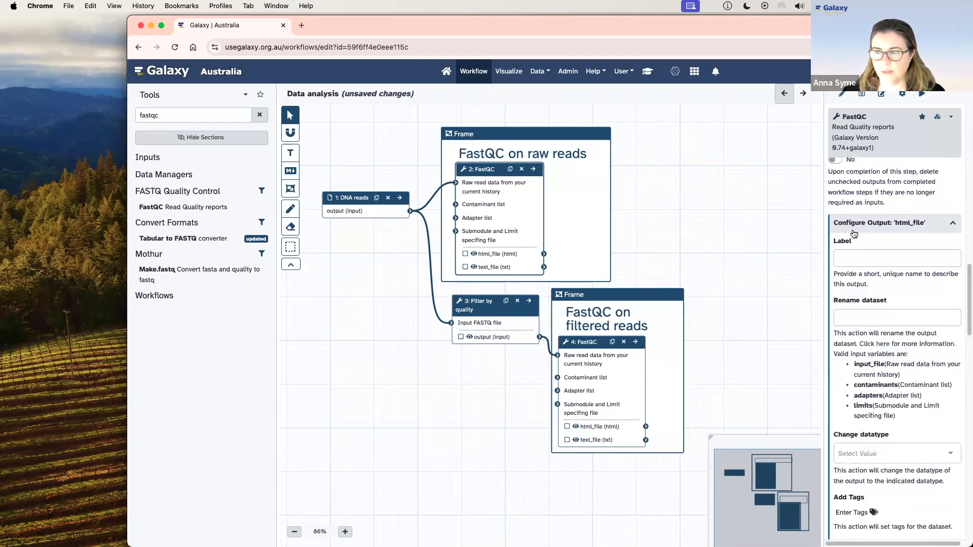
scroll(908, 312, "down", 1)
scroll(909, 313, "down", 4)
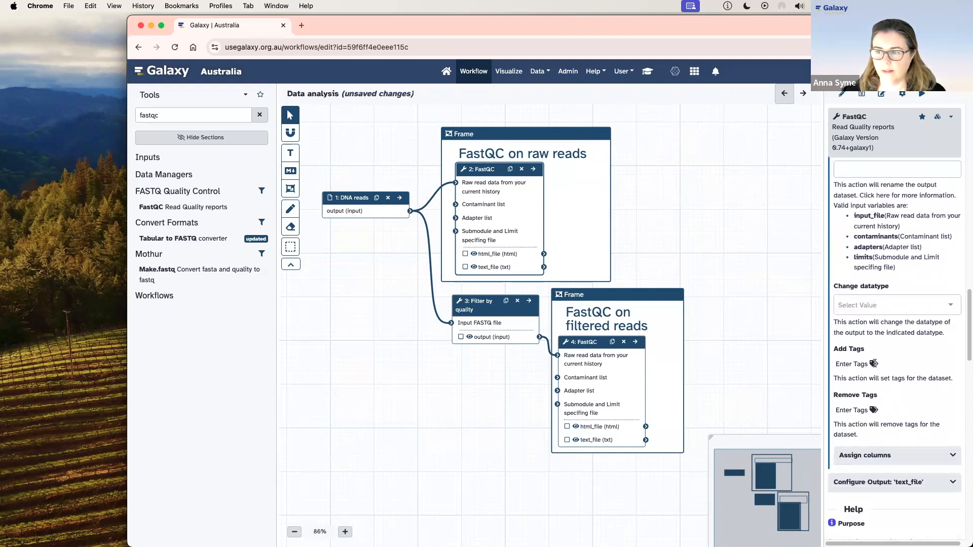
left_click(873, 362)
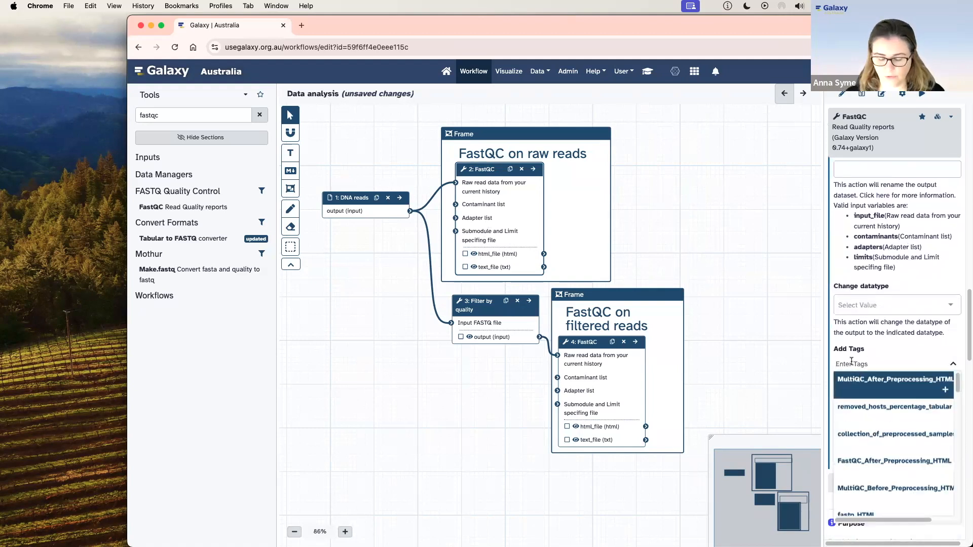
type("FastQC-raw")
left_click(846, 397)
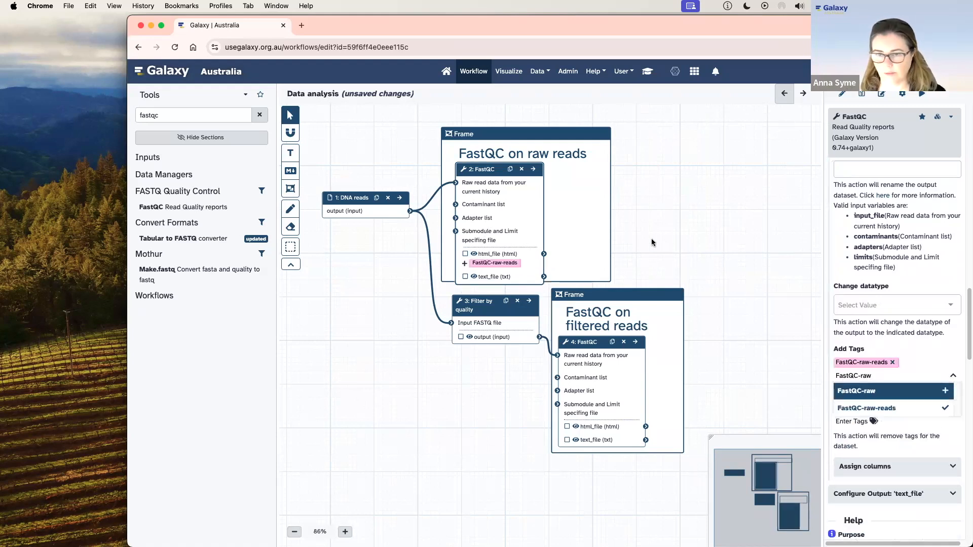
left_click(626, 247)
Enlarge the raw reads frame to enclose the whole FastQC step and shift the filtered reads frame slightly down.
left_click(609, 281)
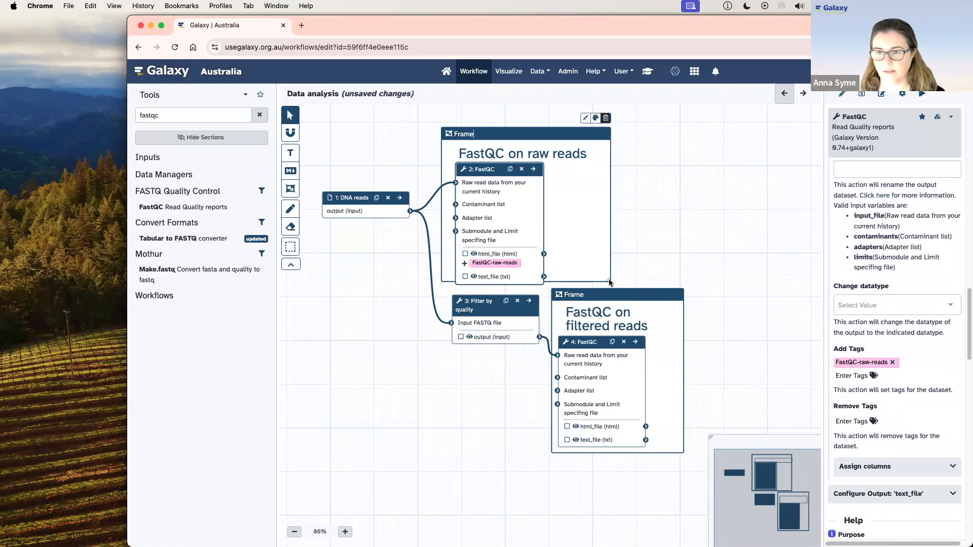
left_click_drag(610, 281, 649, 304)
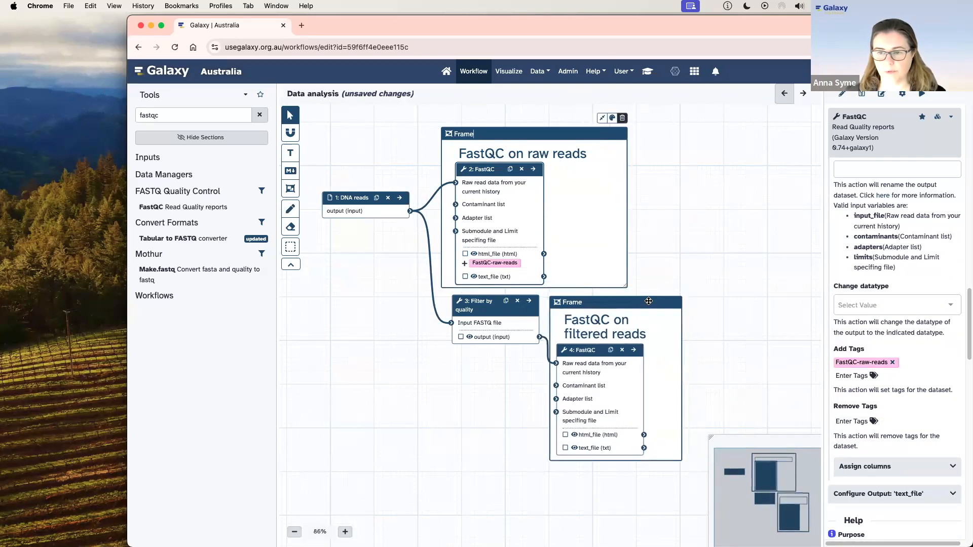
Add the tag FastQC-filtered-reads to the html_file output of the second FastQC step and enlarge the surrounding frame to enclose the step.
left_click(584, 351)
scroll(882, 345, "up", 5)
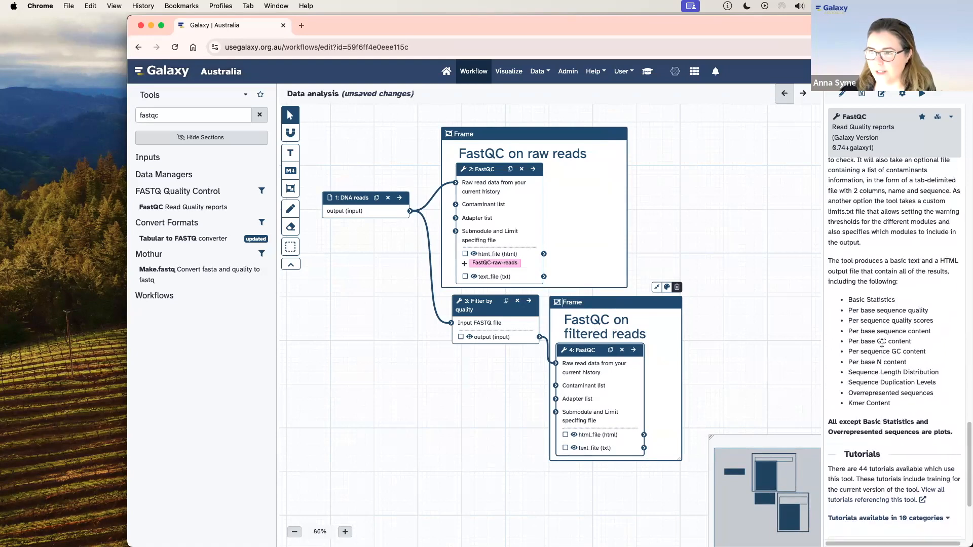
left_click(901, 254)
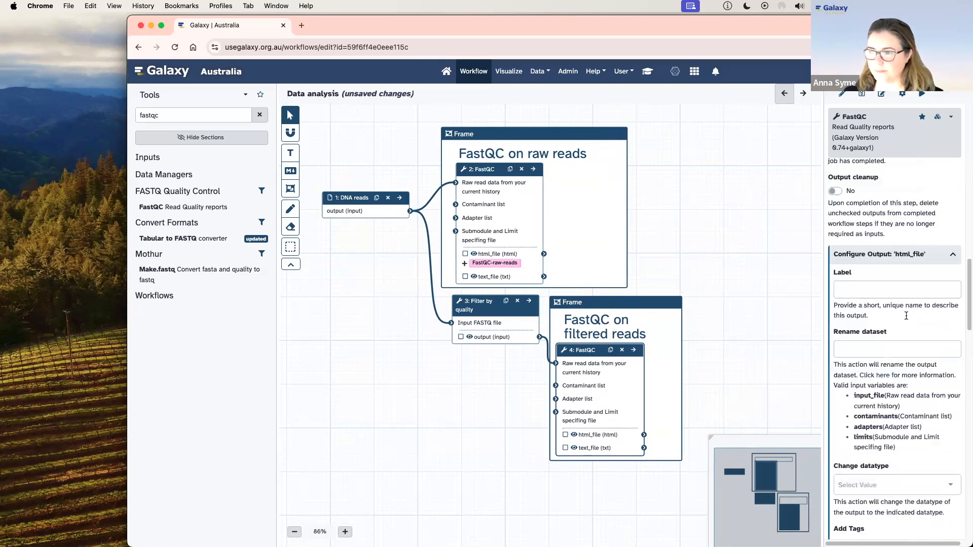
scroll(914, 362, "down", 5)
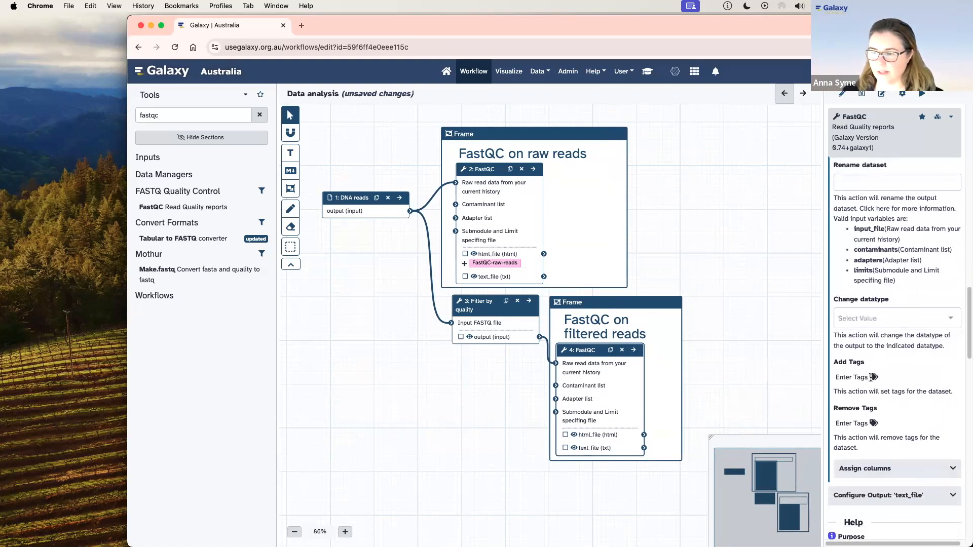
left_click(872, 378)
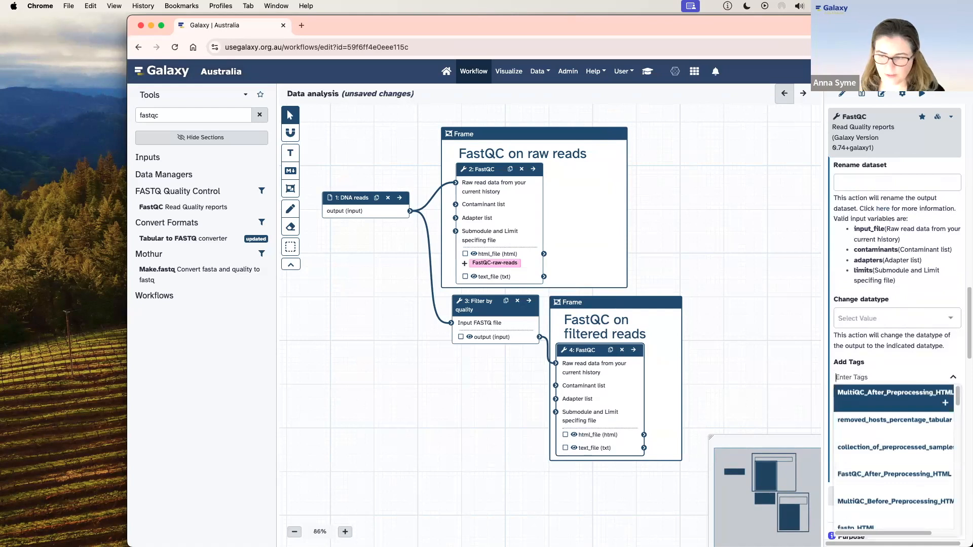
type("FastQC")
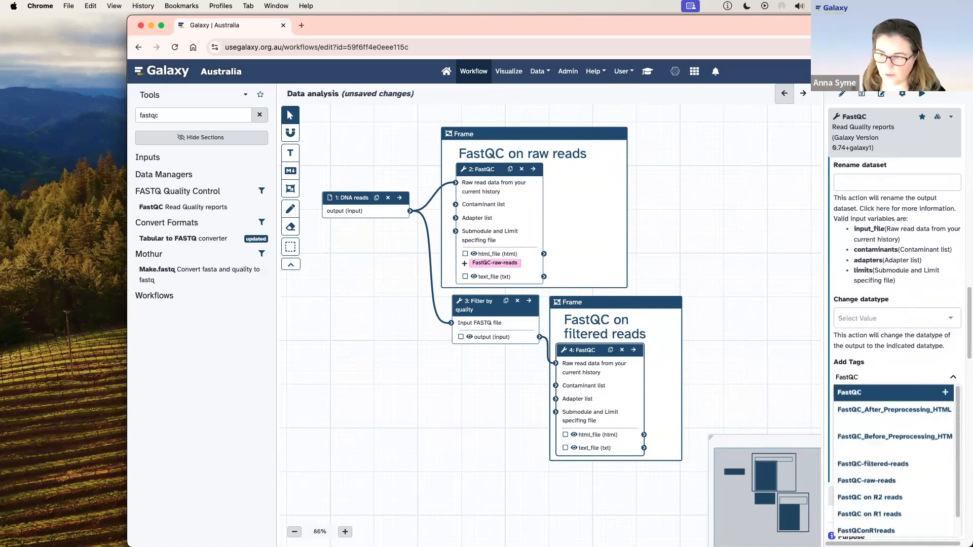
type("-fil")
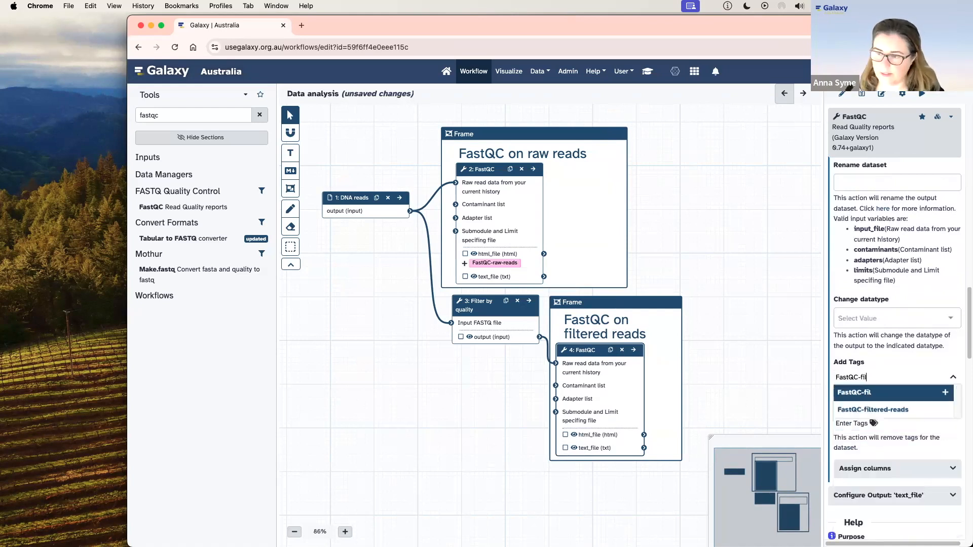
left_click(868, 409)
left_click(654, 437)
left_click_drag(680, 460, 690, 486)
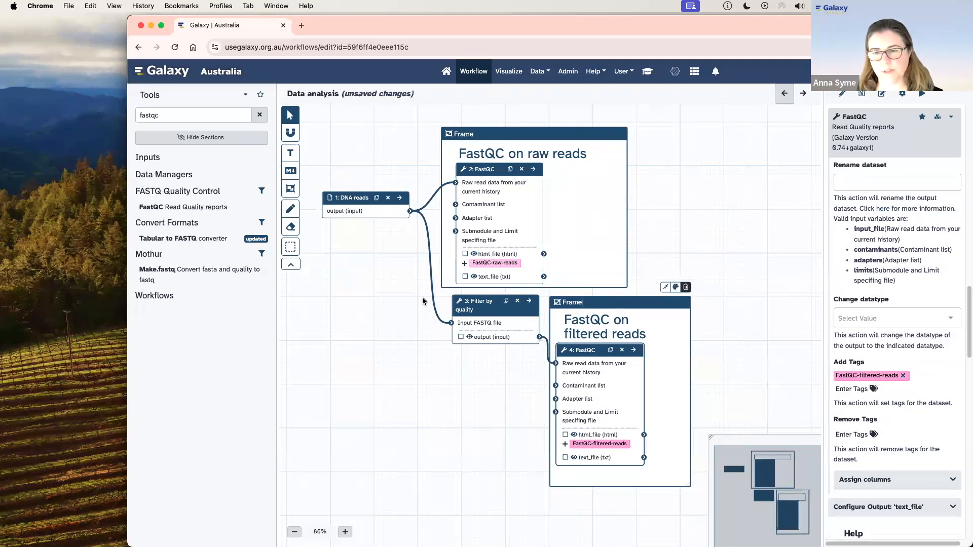
Hide the text_file outputs of both FastQC steps.
left_click(474, 277)
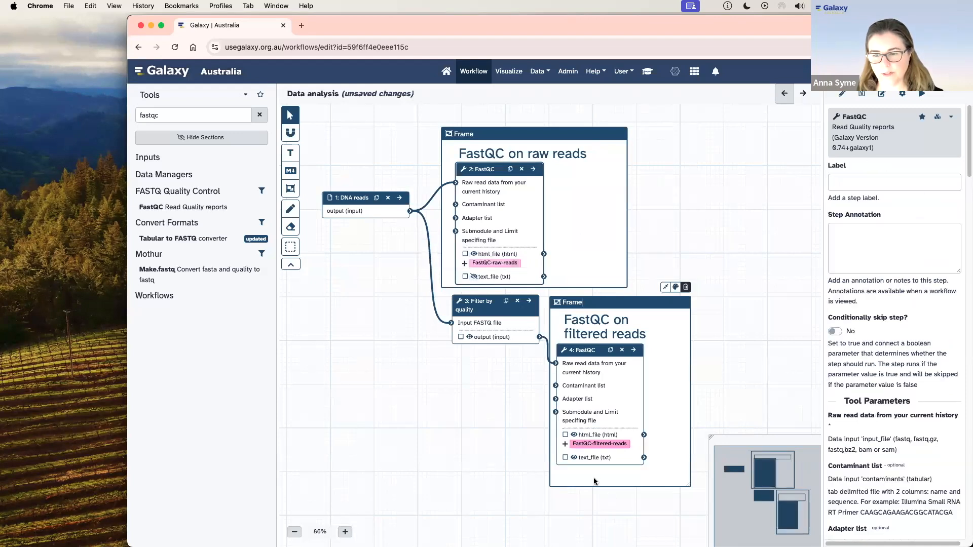
left_click(575, 458)
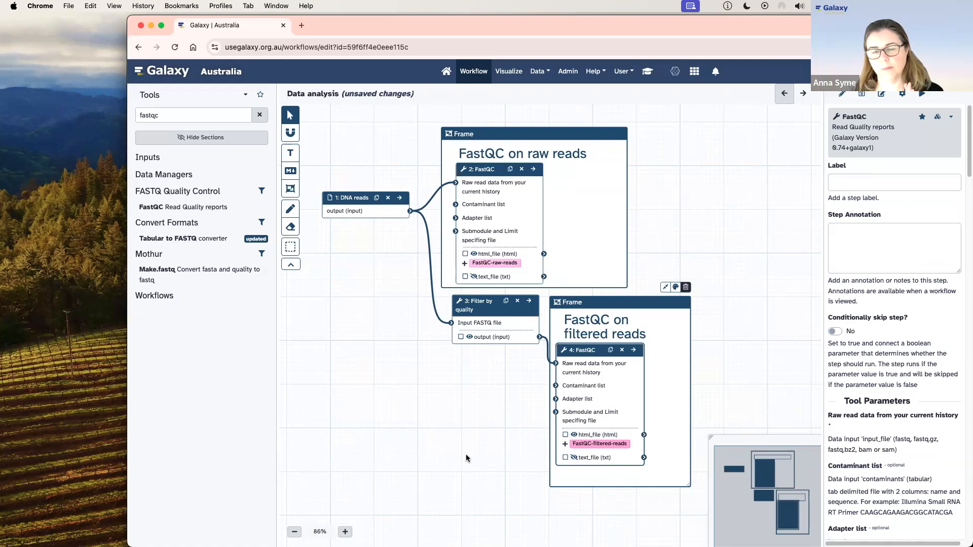
Shift the Filter by quality step slightly down and left, mark its output as a workflow output, and save the workflow.
left_click_drag(470, 305, 459, 315)
left_click(450, 347)
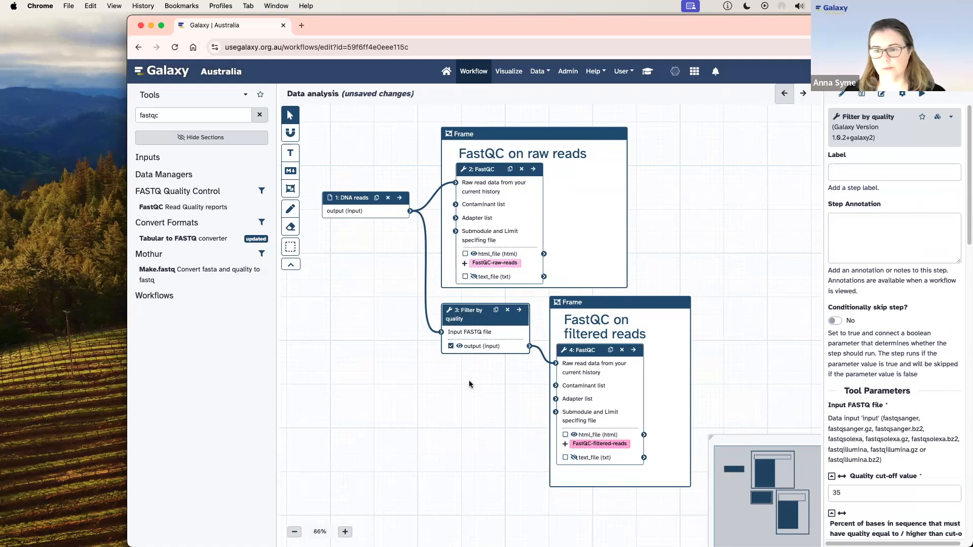
left_click(863, 99)
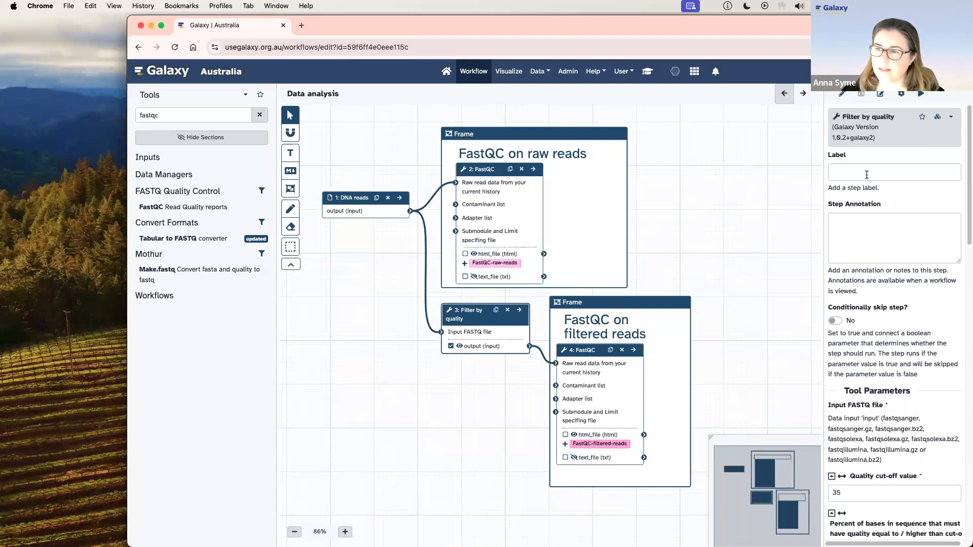
Annotate the workflow with the lines "inputs", "tools, settings" and "outputs" in an enlarged annotation box, and save it.
left_click(842, 95)
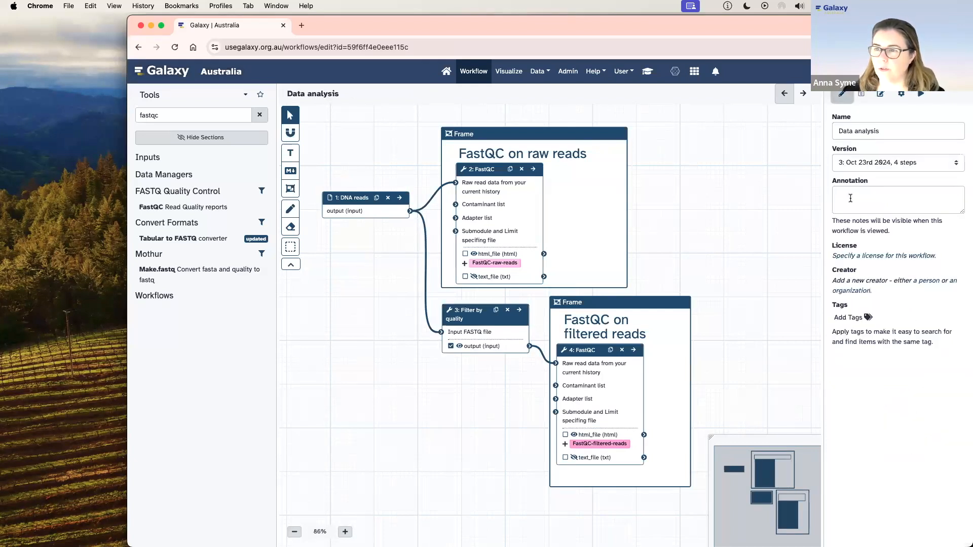
left_click_drag(962, 210, 962, 338)
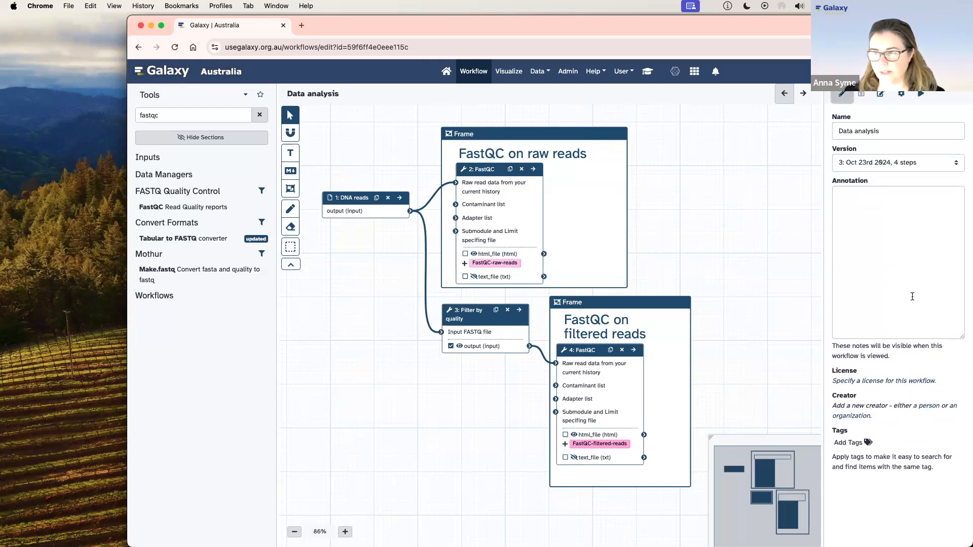
left_click(845, 194)
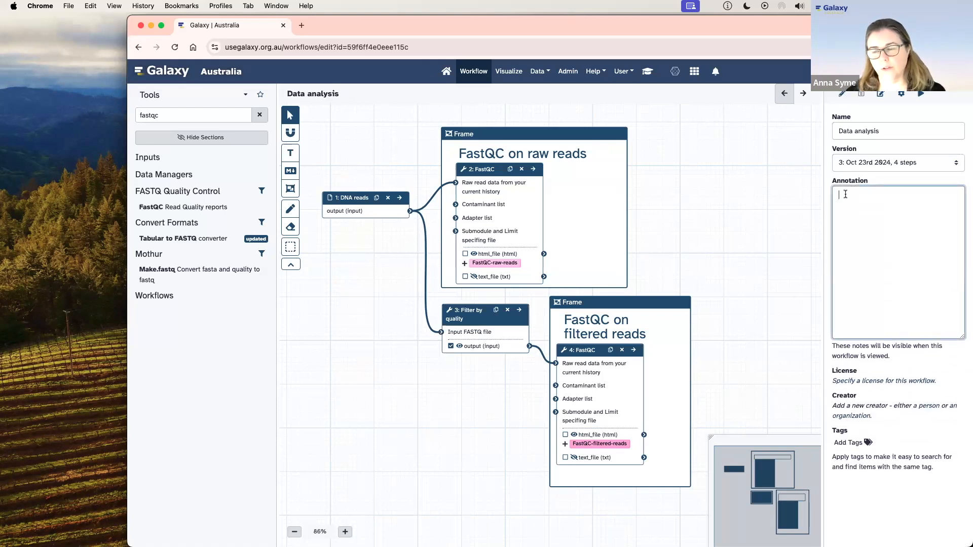
type("inputs")
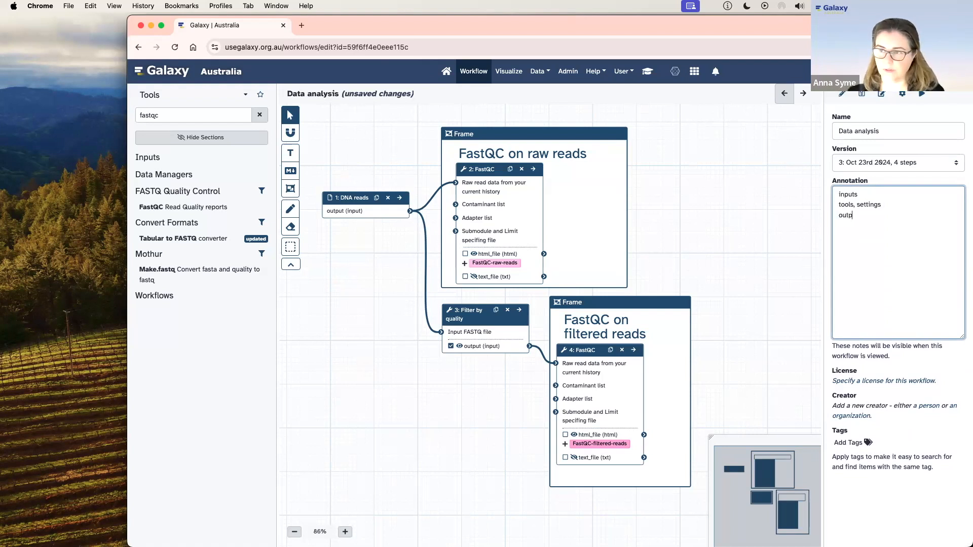
left_click(799, 217)
left_click(861, 94)
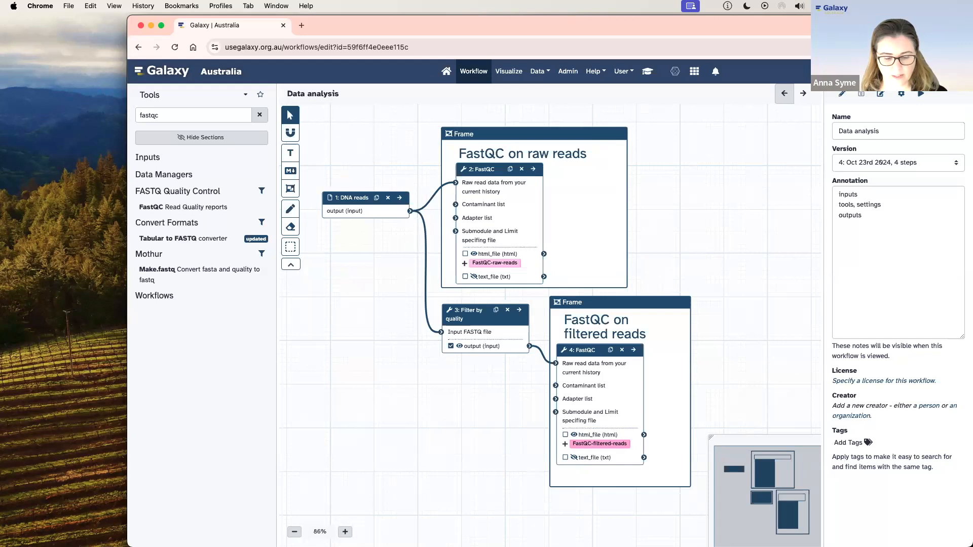
Run the most recently edited Data analysis workflow with Bacterial_DNA.fastq as the DNA reads input.
left_click(447, 71)
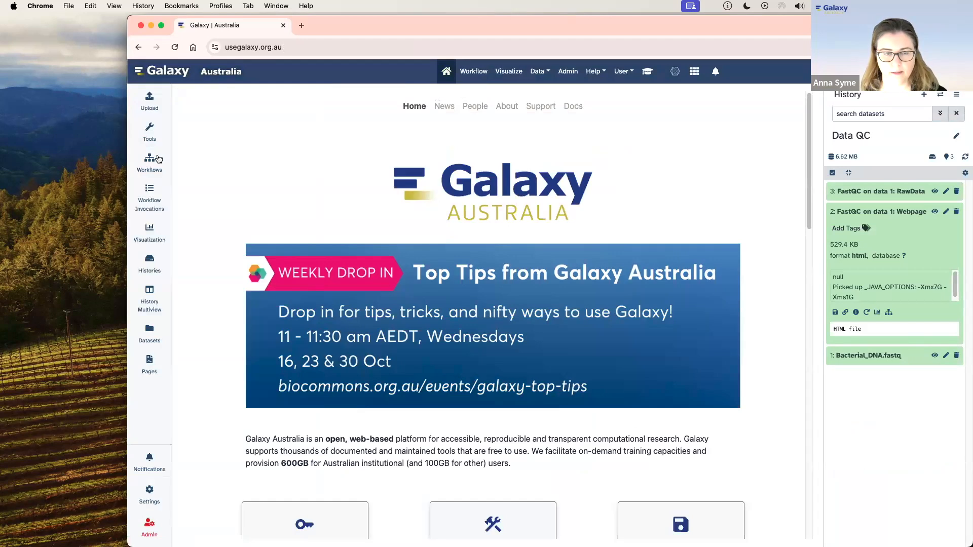
left_click(153, 167)
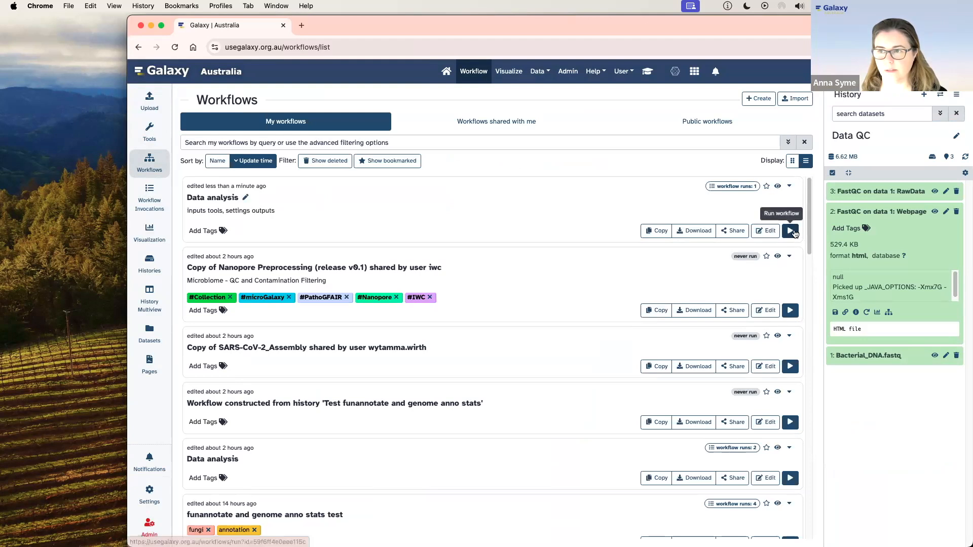
left_click(790, 231)
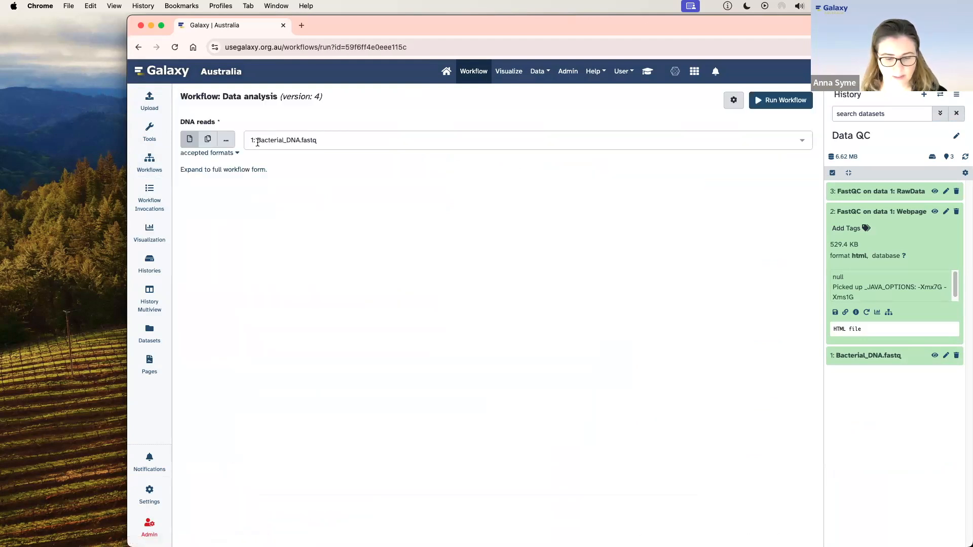
left_click(771, 103)
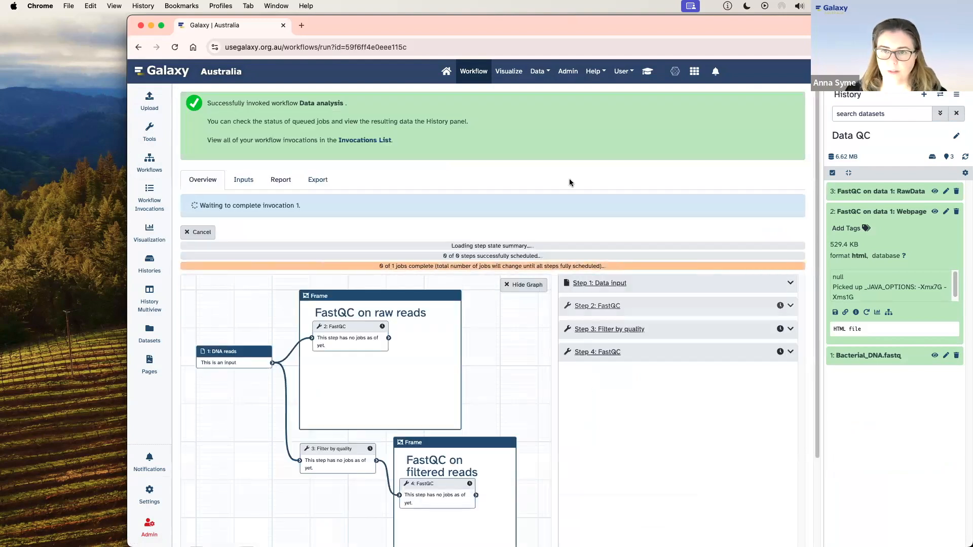
Follow the workflow run in the invocation graph and view the FastQC reports for the filtered and the raw reads.
scroll(453, 217, "down", 3)
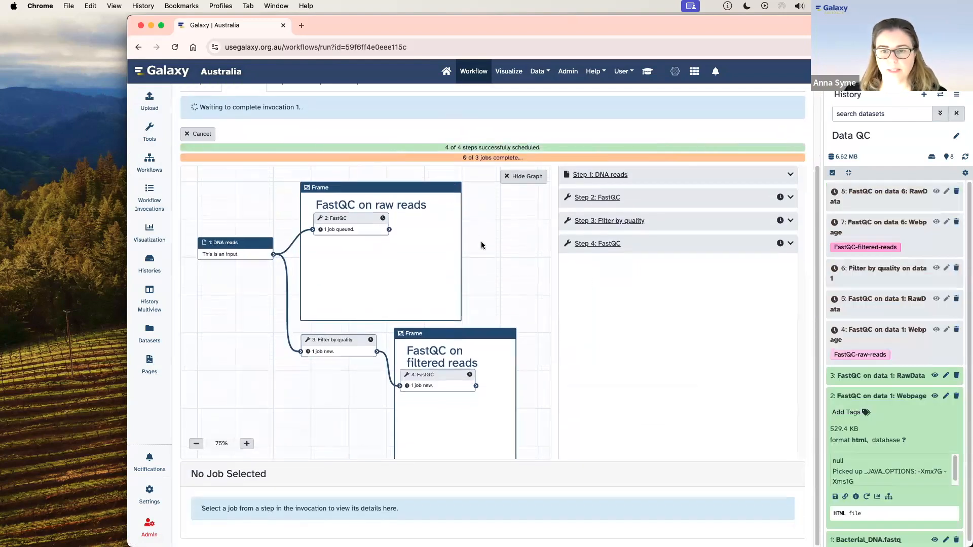
scroll(482, 241, "down", 1)
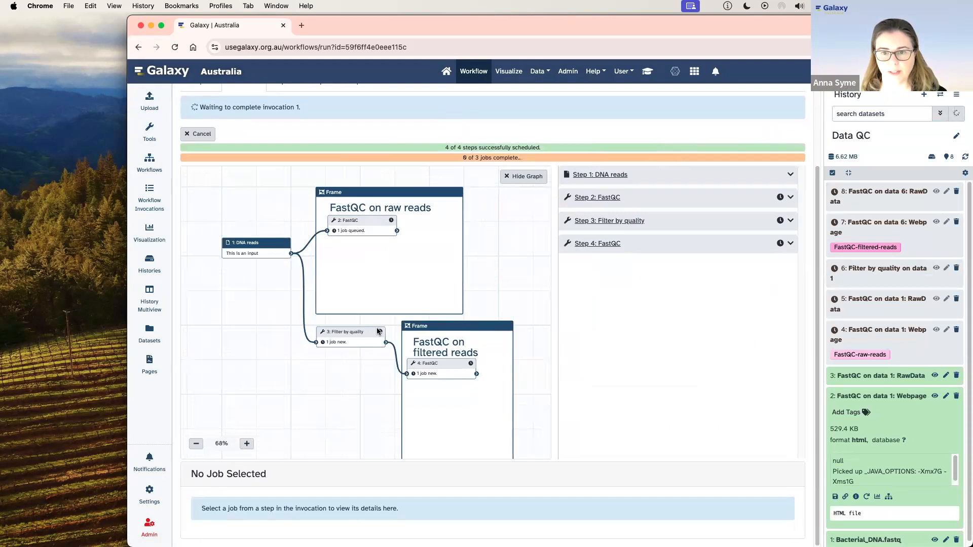
scroll(378, 327, "down", 2)
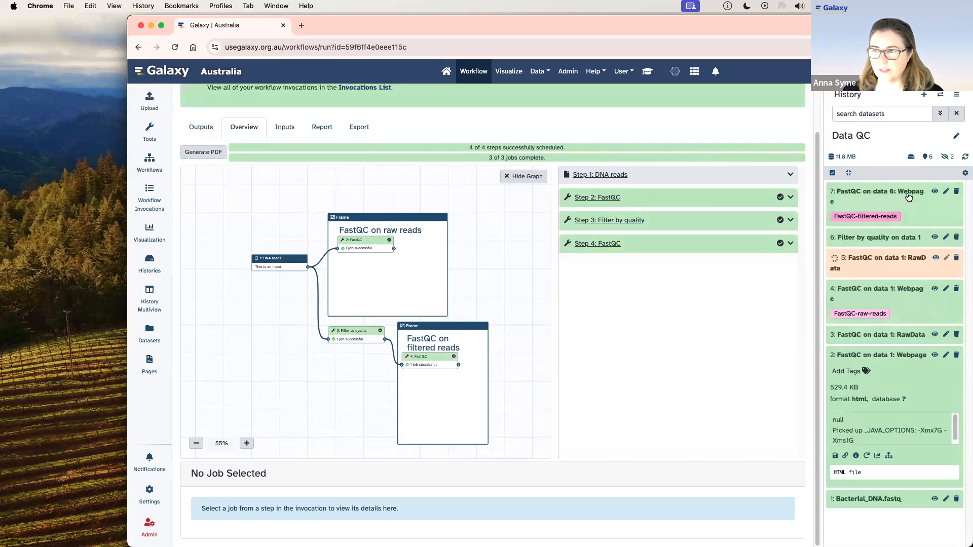
left_click(935, 191)
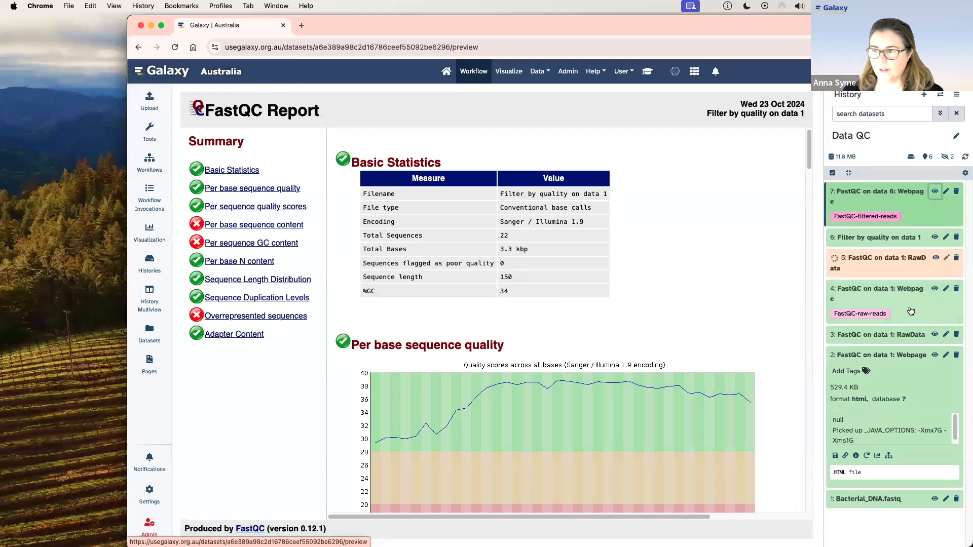
left_click(935, 290)
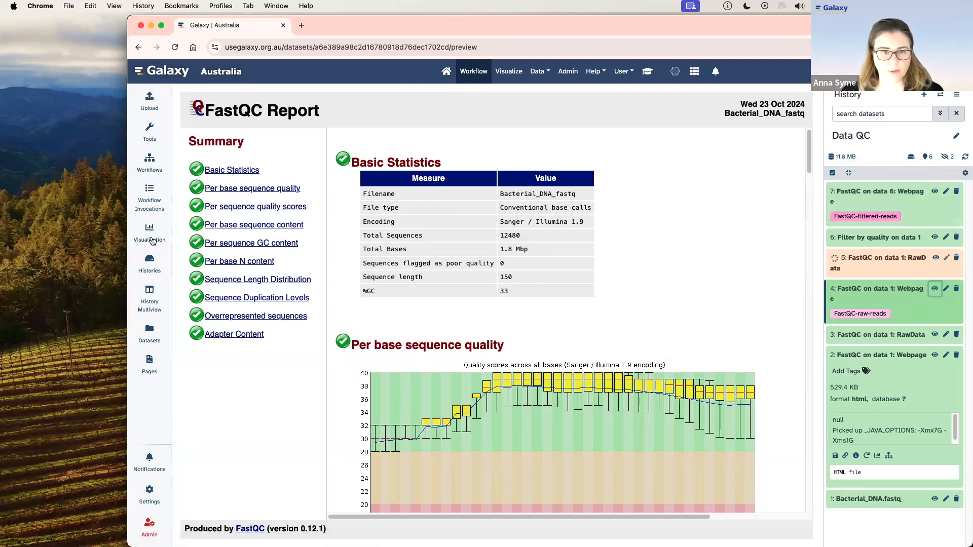
Make the most recently edited Data analysis workflow accessible via link in its sharing settings.
left_click(151, 162)
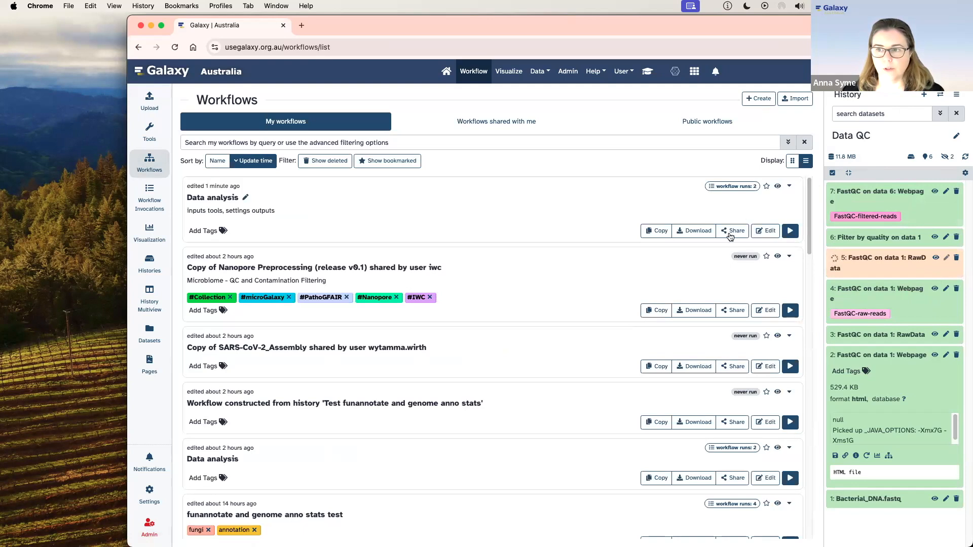
left_click(730, 236)
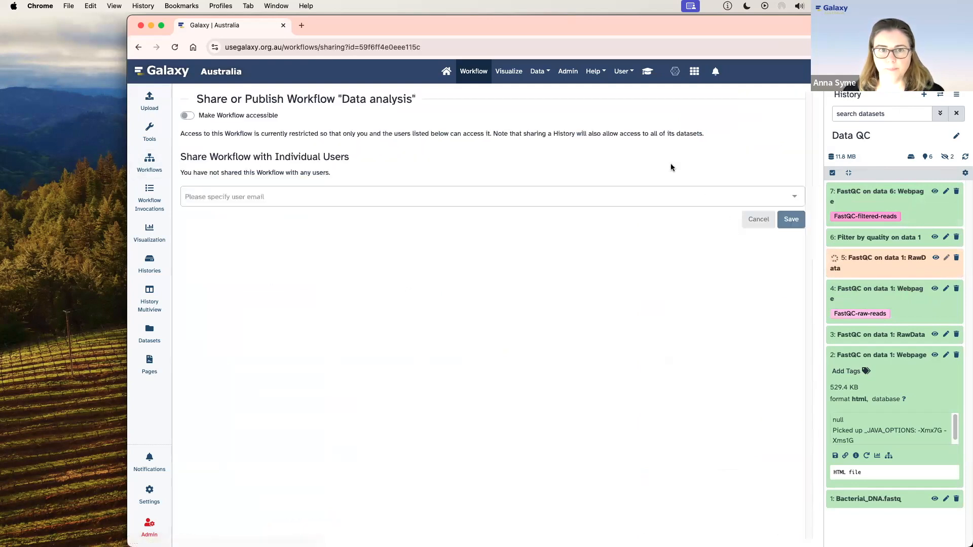
left_click(190, 116)
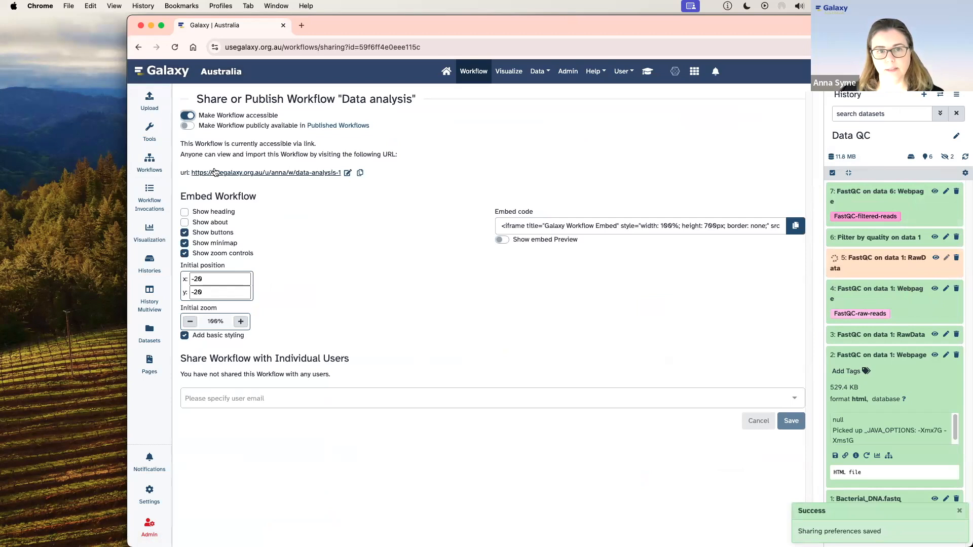
Preview the shared workflow link in a separate browser tab, examine its description, and close the preview.
right_click(303, 172)
left_click(316, 177)
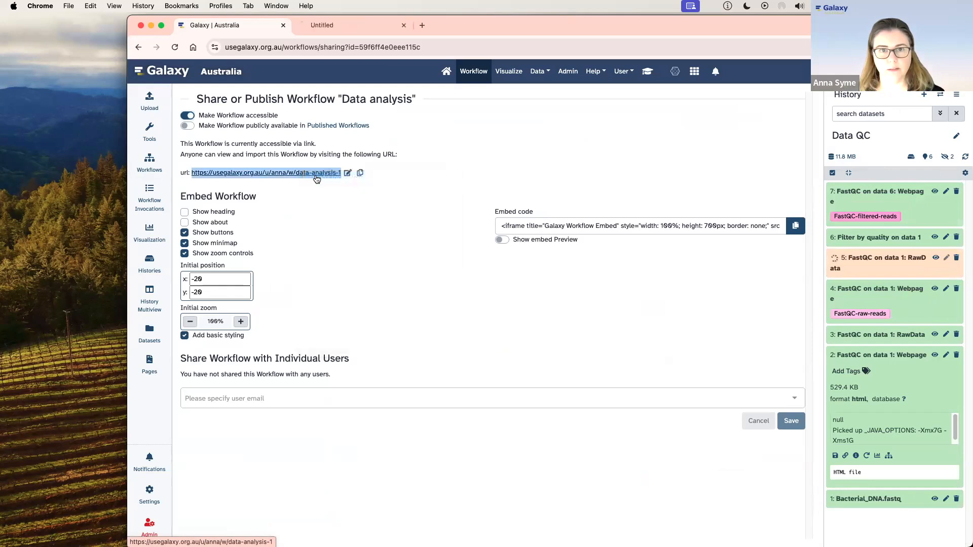
left_click(336, 25)
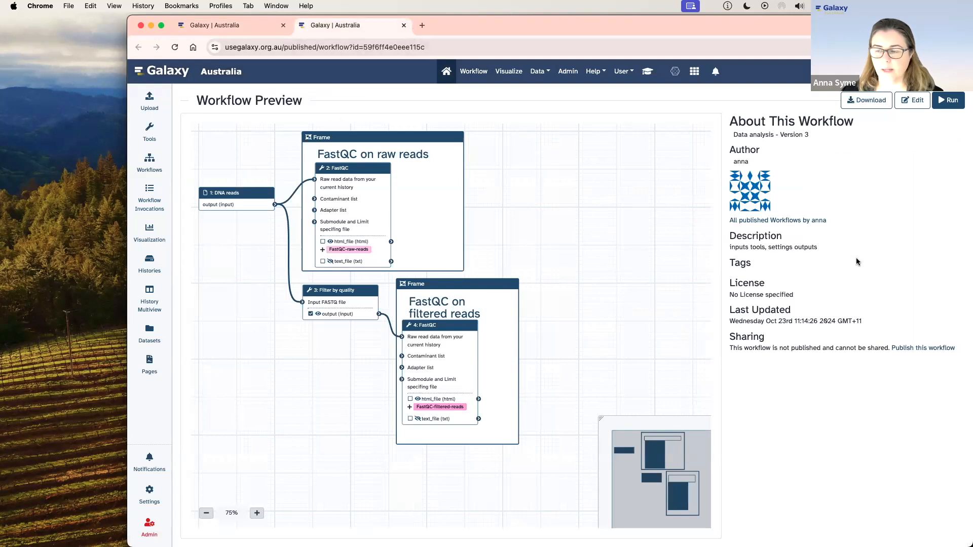
left_click_drag(730, 233, 830, 249)
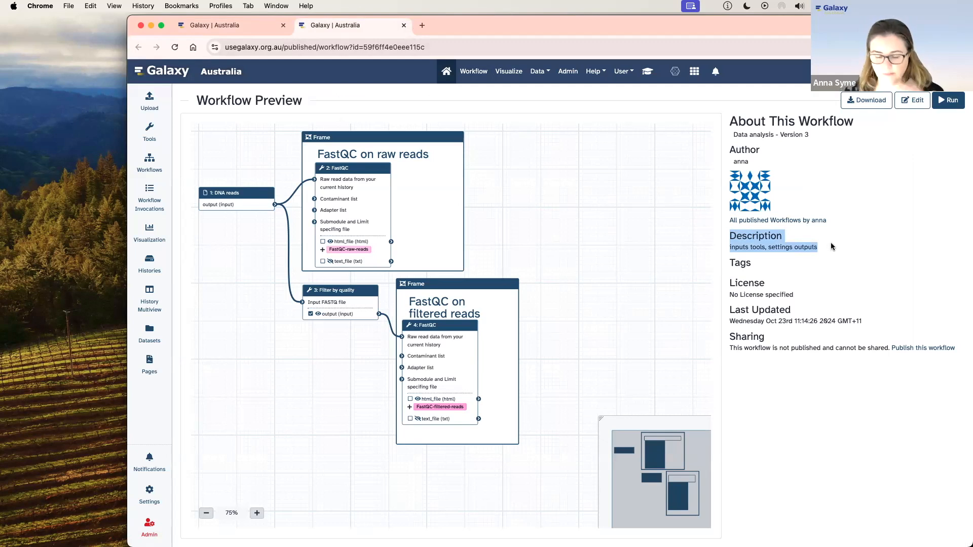
left_click(404, 25)
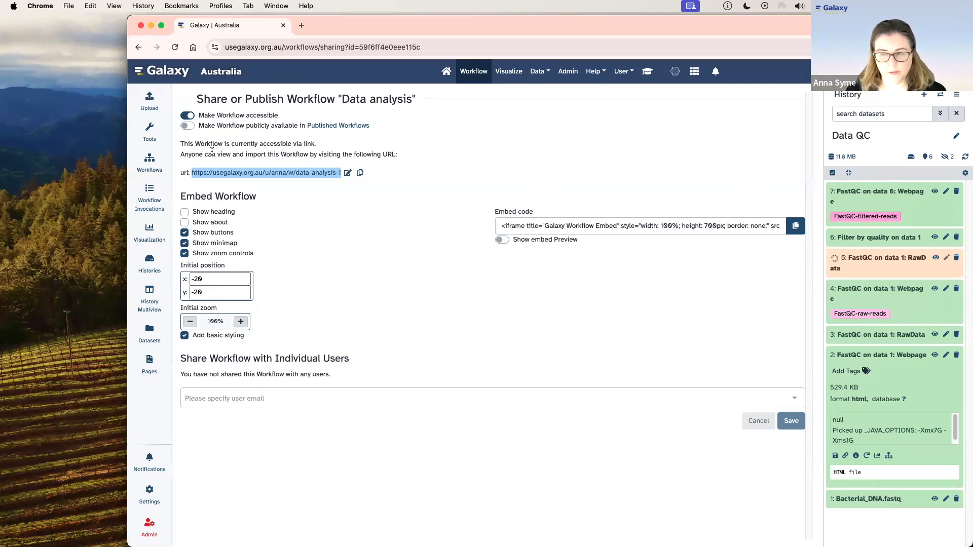
Extract a workflow from the Data QC history, with Bacterial_DNA.fastq as input and leaving out the first FastQC run.
left_click_drag(820, 131, 771, 135)
left_click(446, 71)
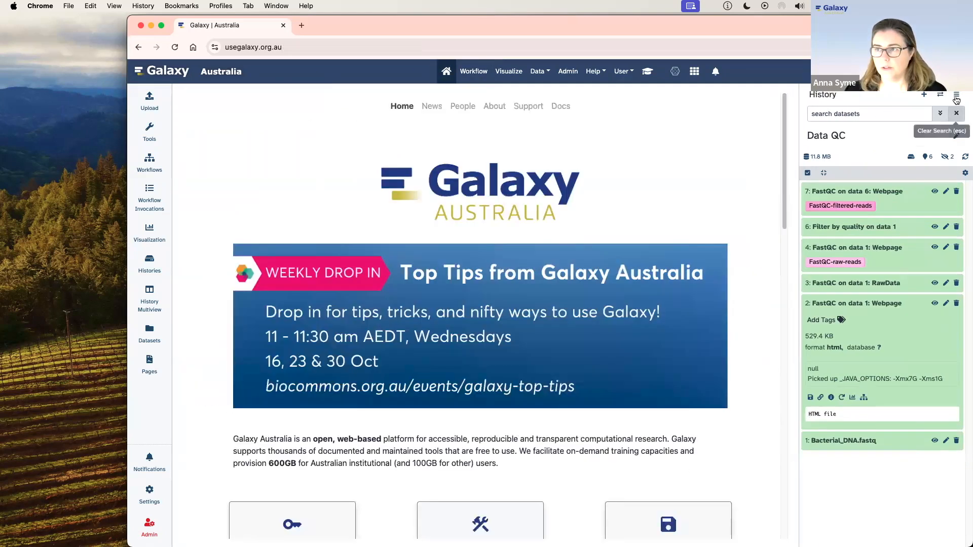
left_click(957, 96)
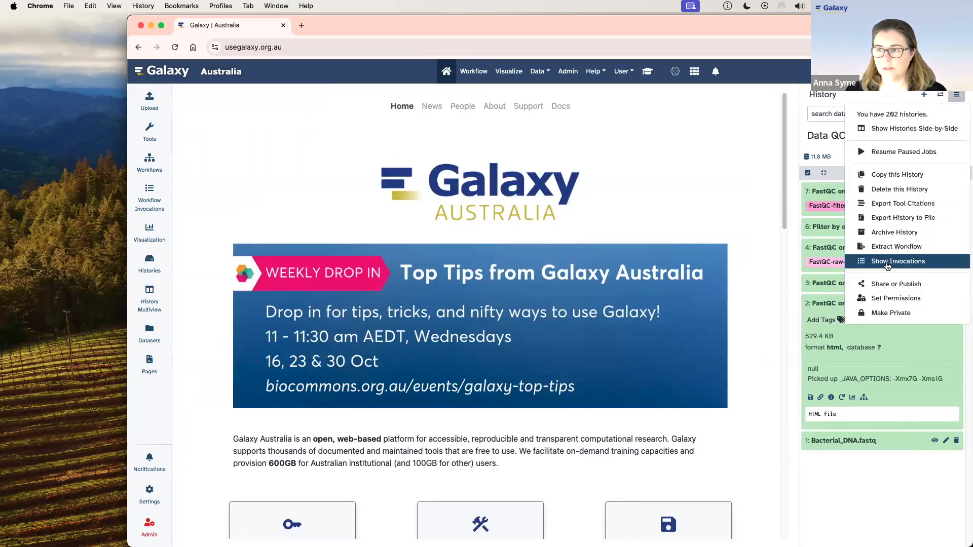
left_click(893, 247)
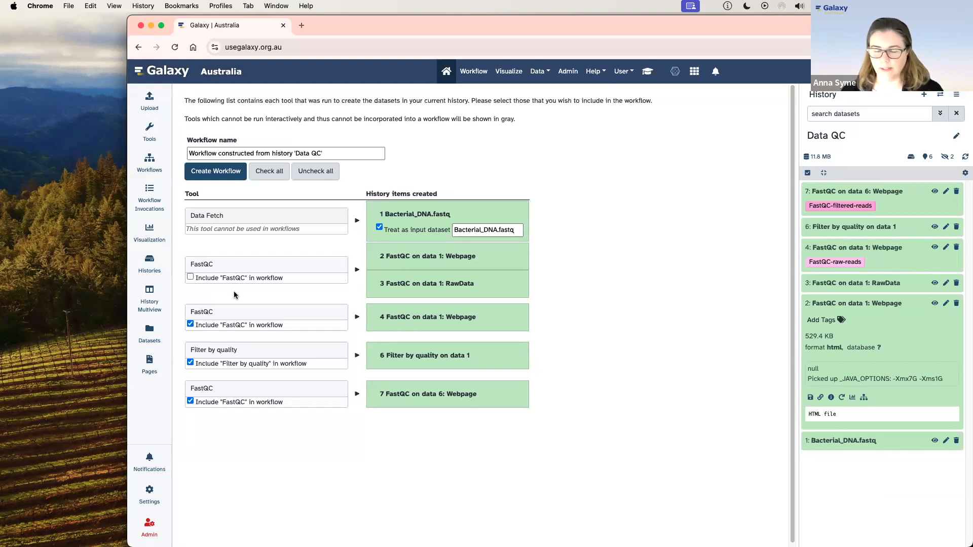
left_click(223, 172)
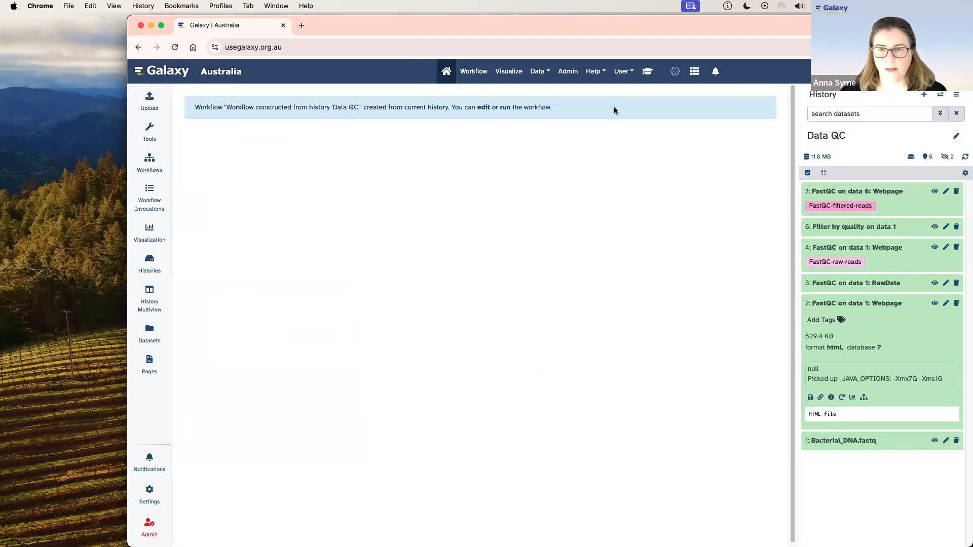
Open the extracted workflow for editing, spread its overlapping steps apart on the canvas, and save it.
left_click(484, 108)
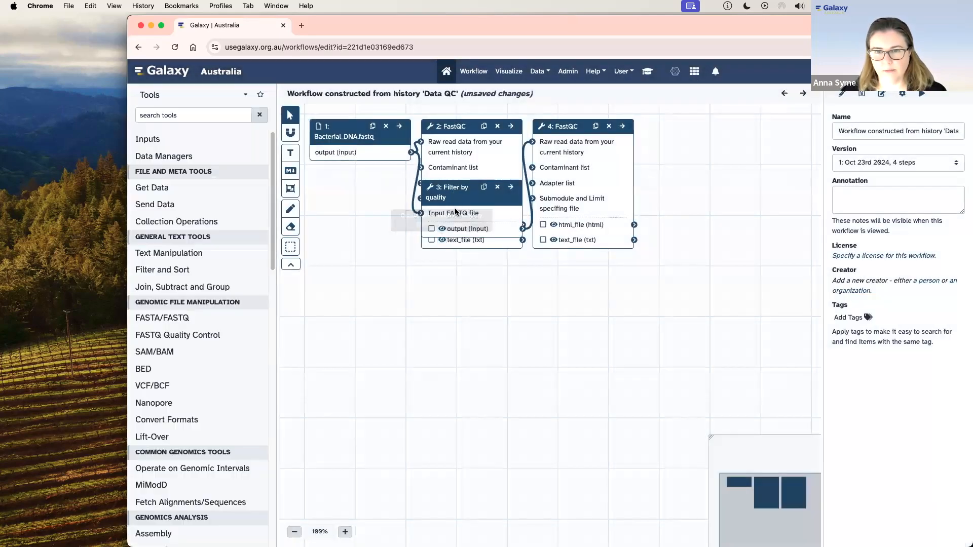
left_click_drag(455, 212, 452, 299)
left_click_drag(593, 212, 602, 351)
left_click_drag(345, 130, 337, 188)
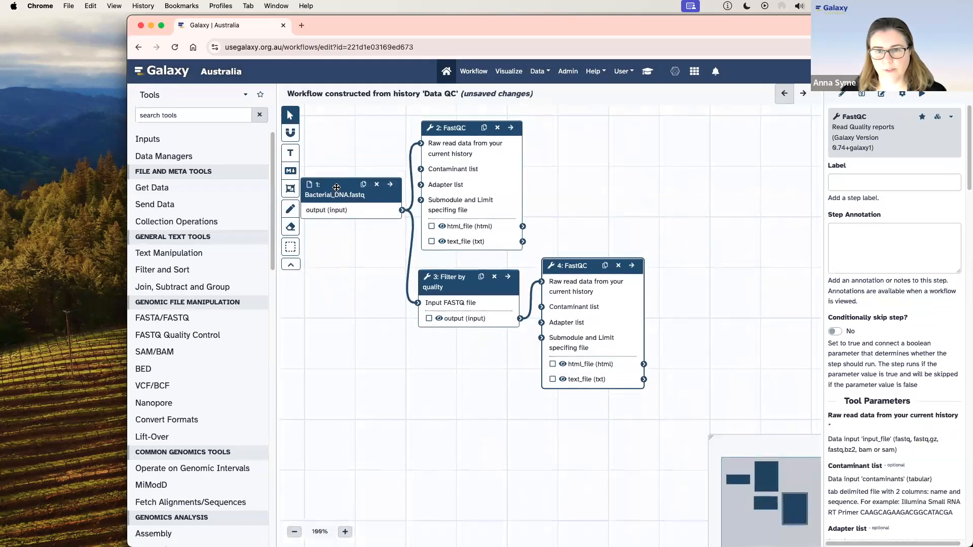
left_click_drag(446, 281, 433, 284)
left_click_drag(570, 272, 559, 293)
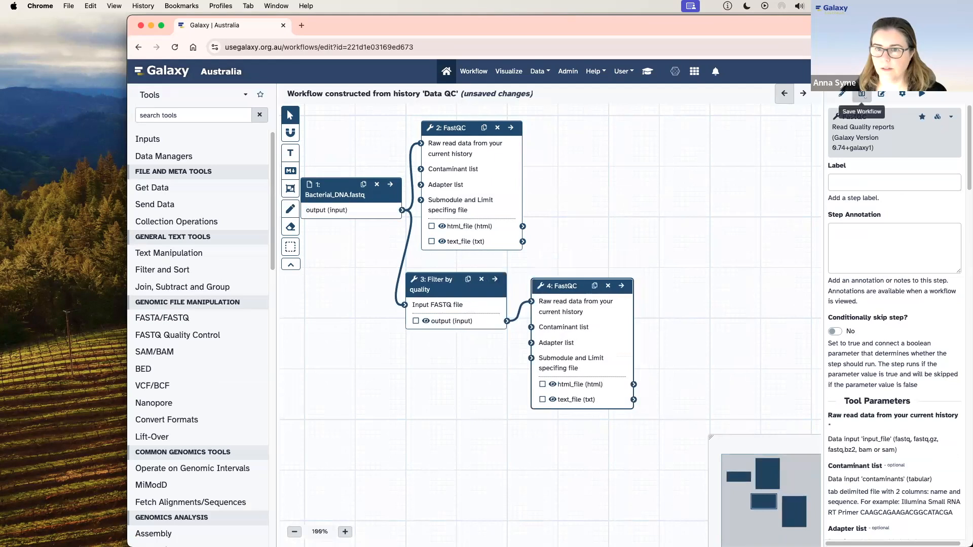
left_click(862, 95)
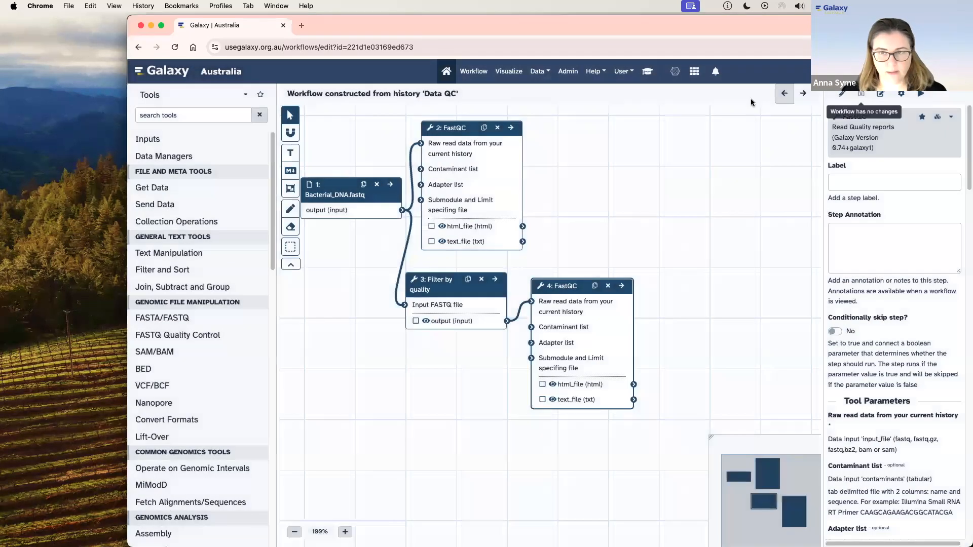
left_click(448, 73)
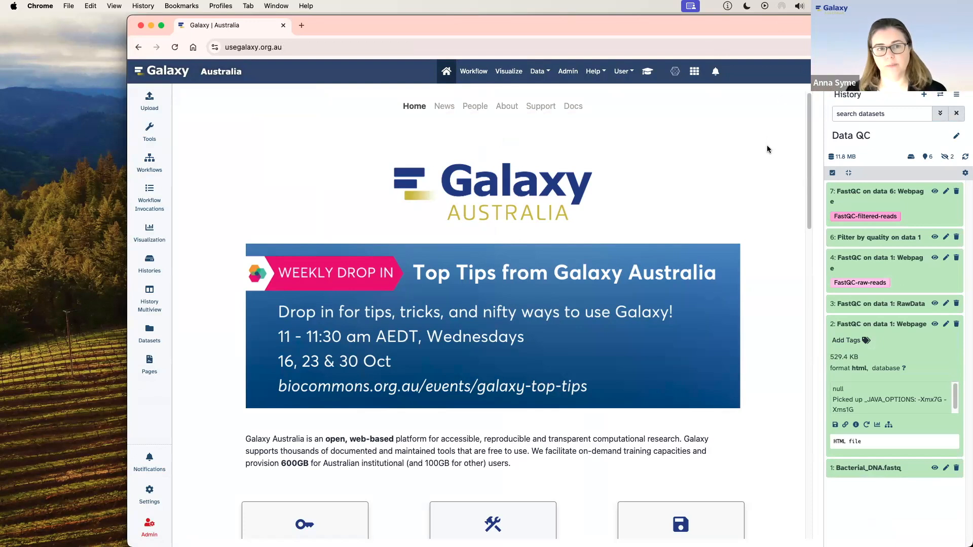
Reopen the workflow constructed from history 'Data QC' from the workflow list, view its layout, and leave the editor.
left_click(148, 160)
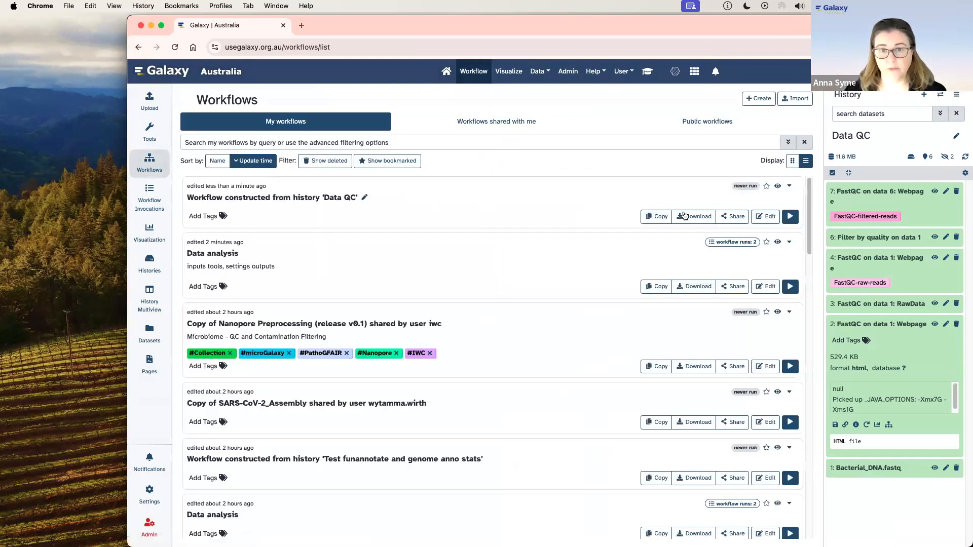
left_click(766, 218)
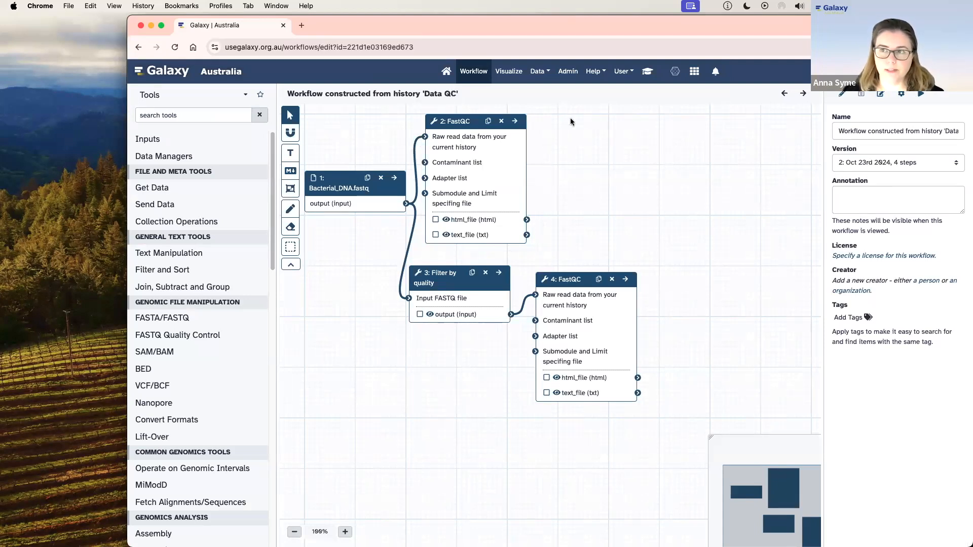
left_click(447, 71)
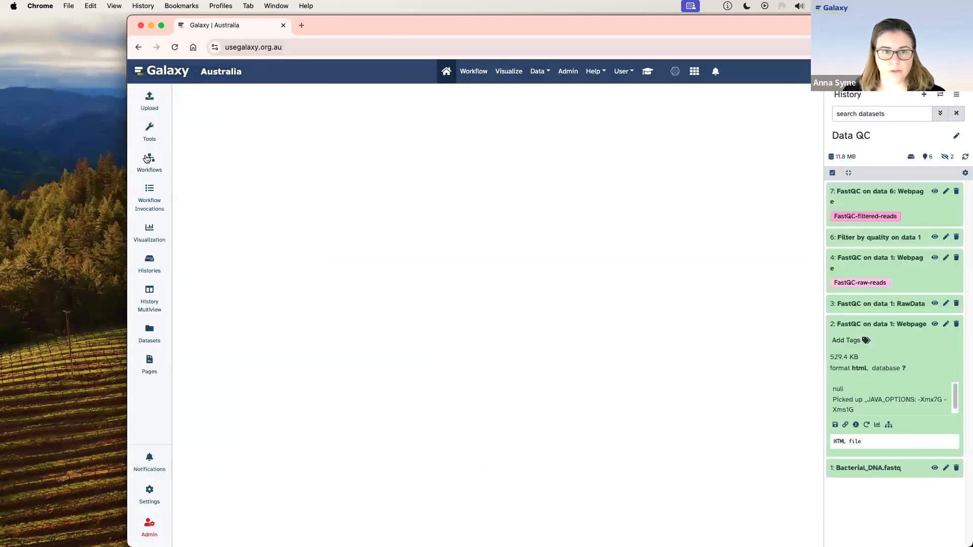
Search the public workflows for nanopore and import Nanopore Preprocessing (release v0.1).
left_click(148, 159)
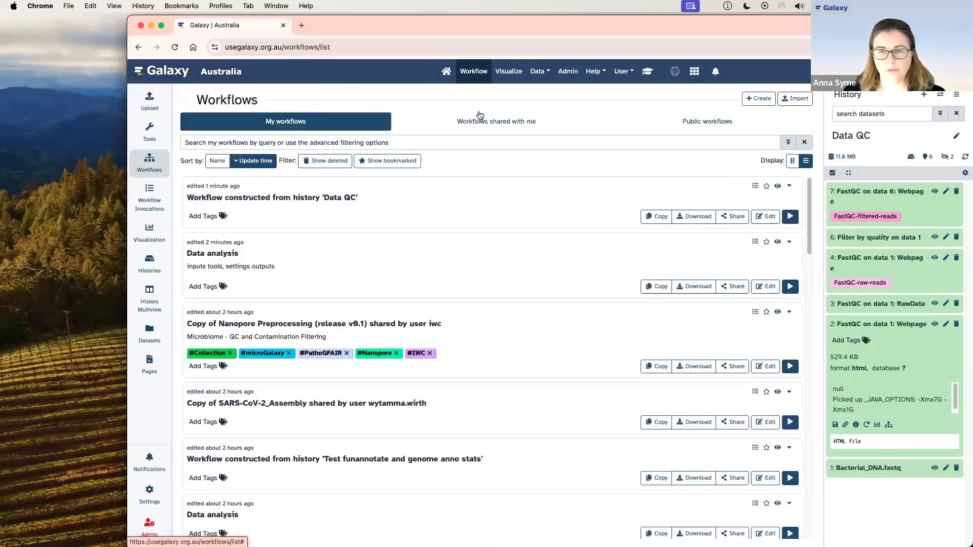
left_click(698, 120)
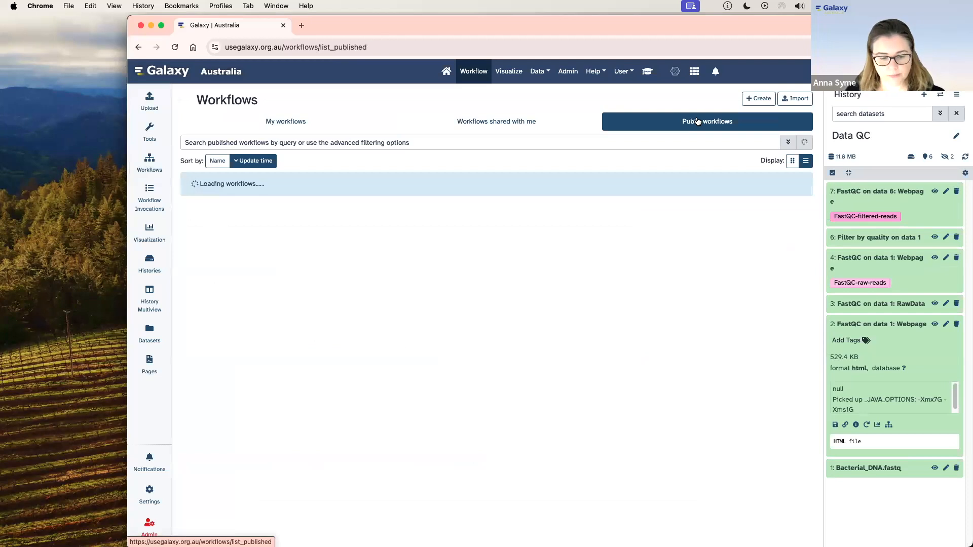
left_click(274, 144)
type("nanopore")
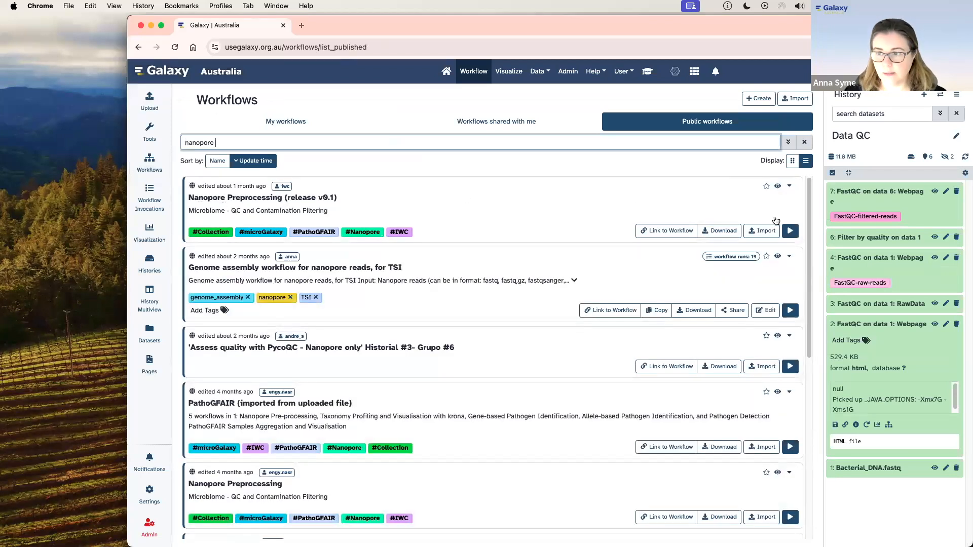
left_click(765, 234)
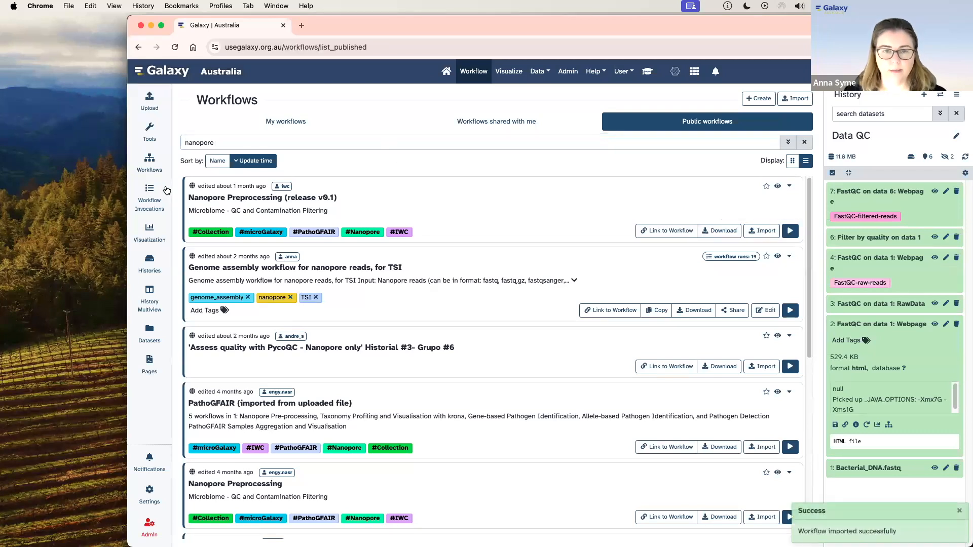
Open the newly imported Nanopore Preprocessing copy in the editor and examine its overall layout and the read-trimming steps.
left_click(271, 124)
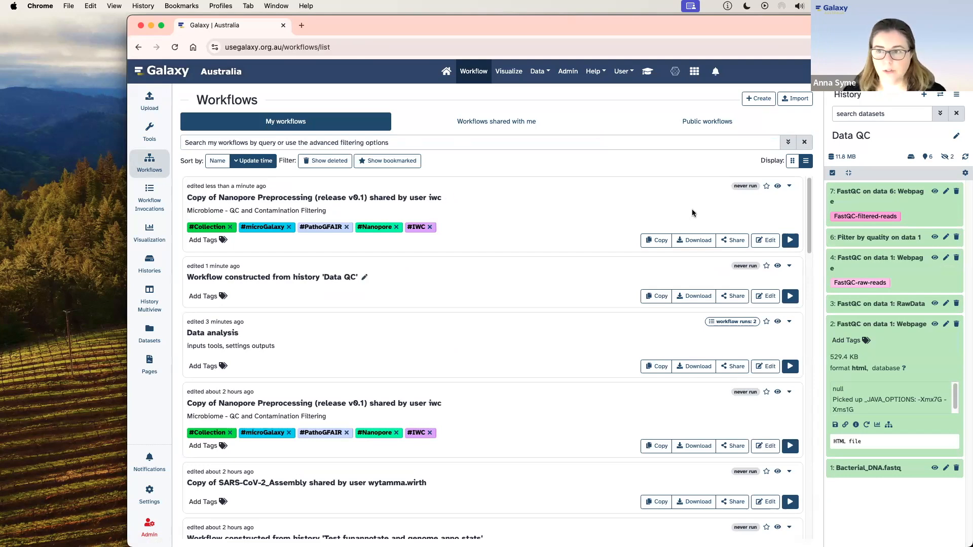
left_click(767, 244)
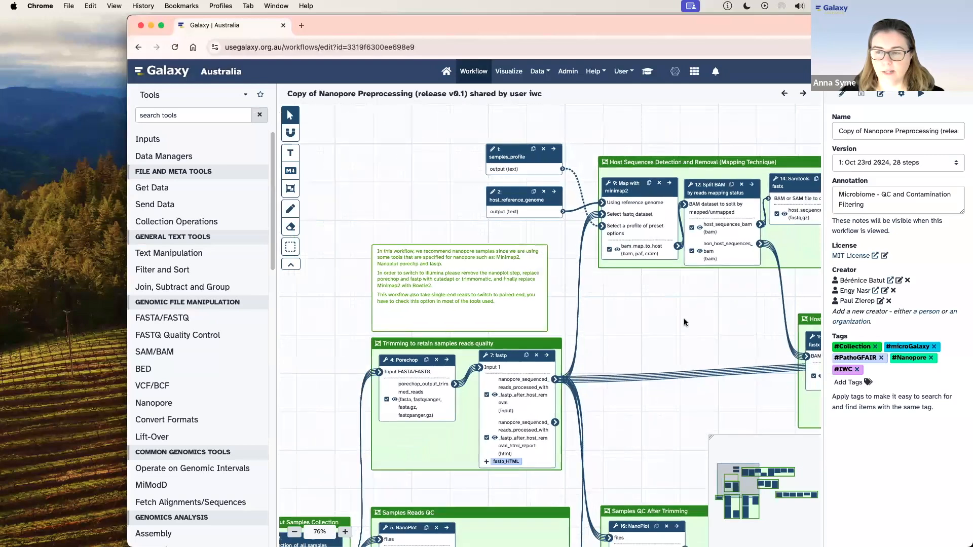
scroll(605, 299, "down", 4)
left_click_drag(605, 299, 533, 211)
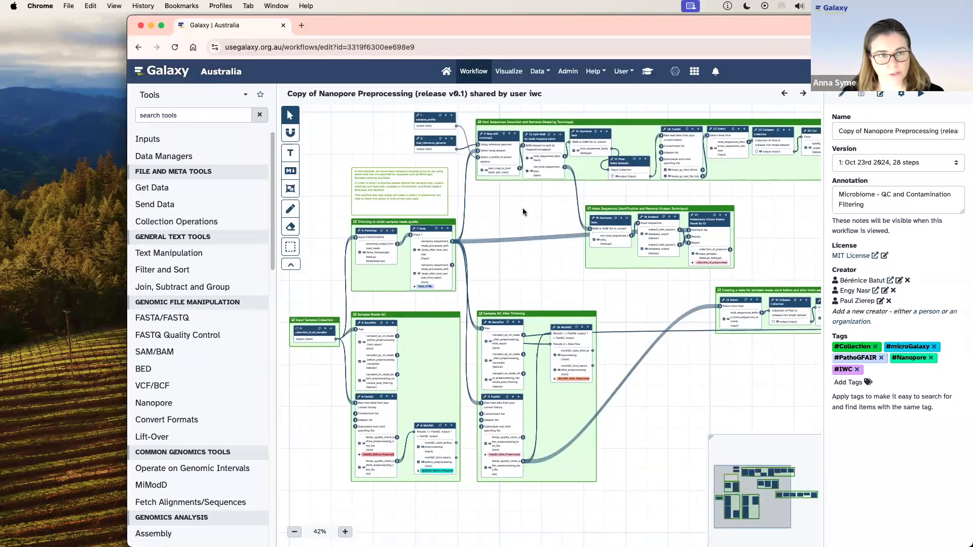
scroll(524, 210, "up", 6)
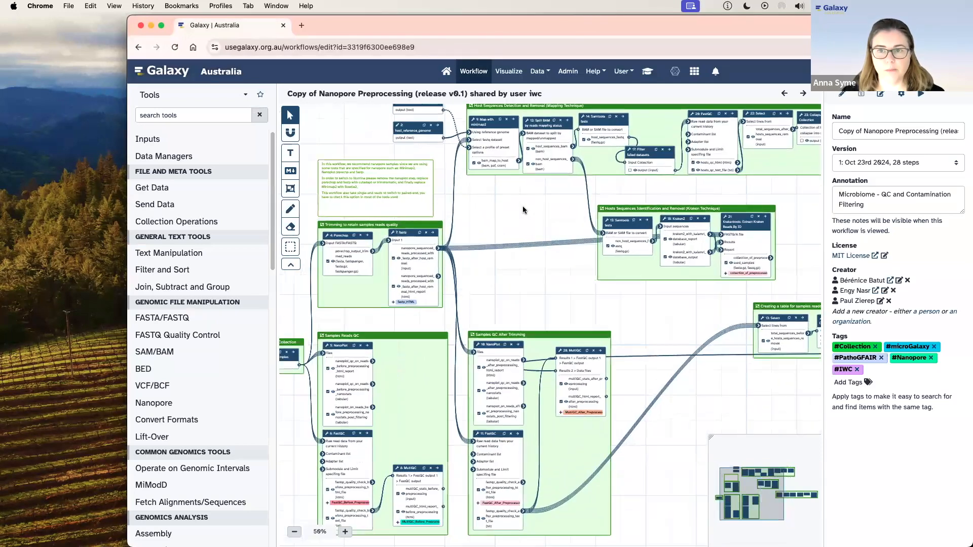
scroll(417, 215, "up", 3)
left_click_drag(426, 215, 657, 217)
scroll(657, 218, "up", 1)
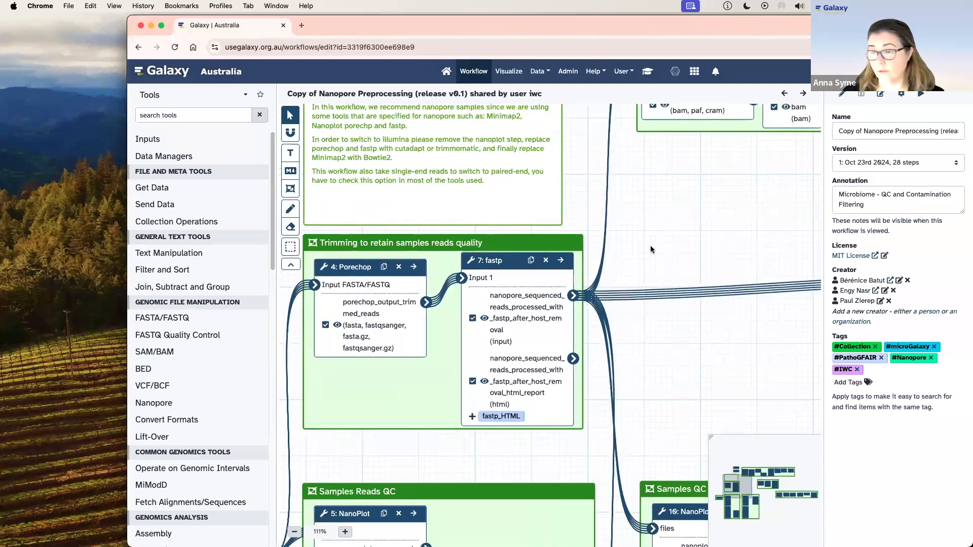
scroll(653, 248, "left", 3)
scroll(652, 248, "down", 2)
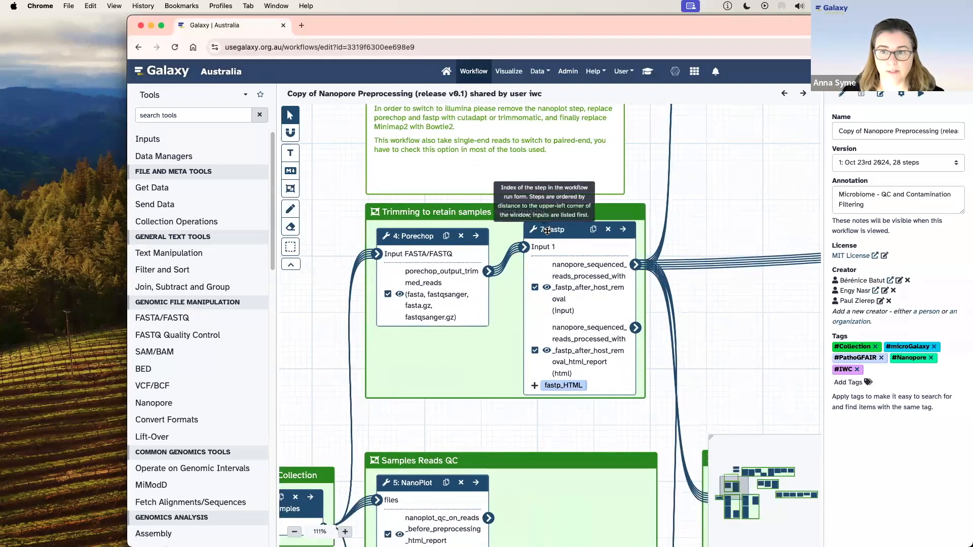
Remove the fastp step from the imported Nanopore Preprocessing workflow, and leave the editor without saving.
left_click(548, 232)
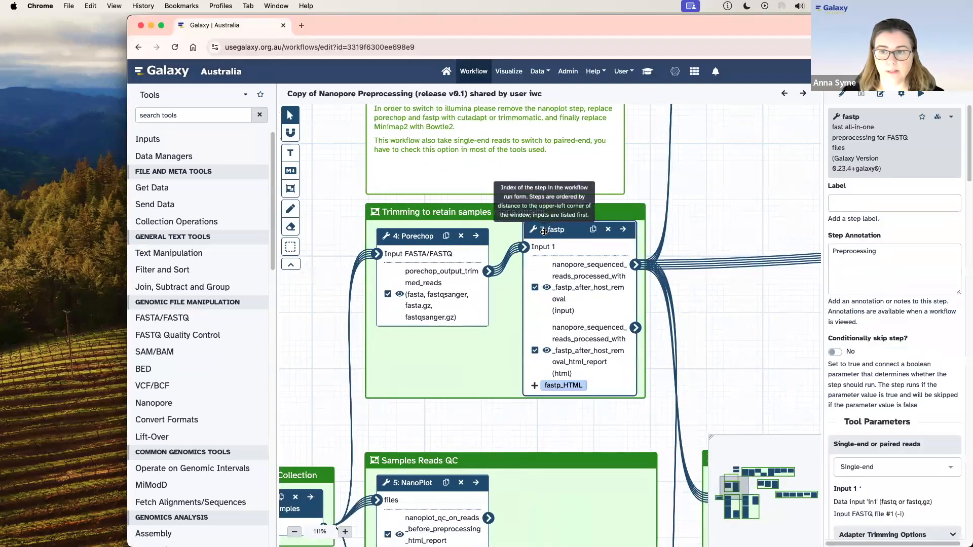
left_click(608, 231)
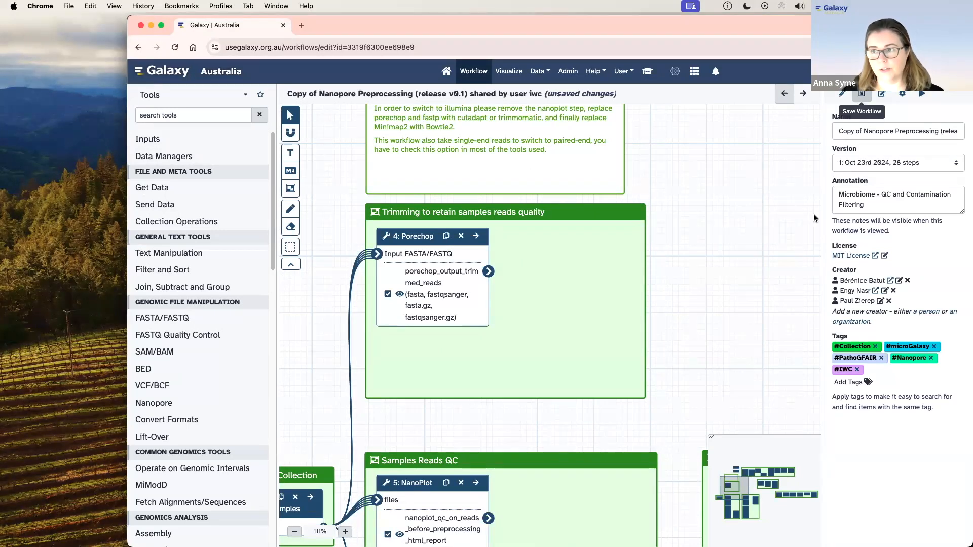
left_click(446, 71)
left_click(513, 212)
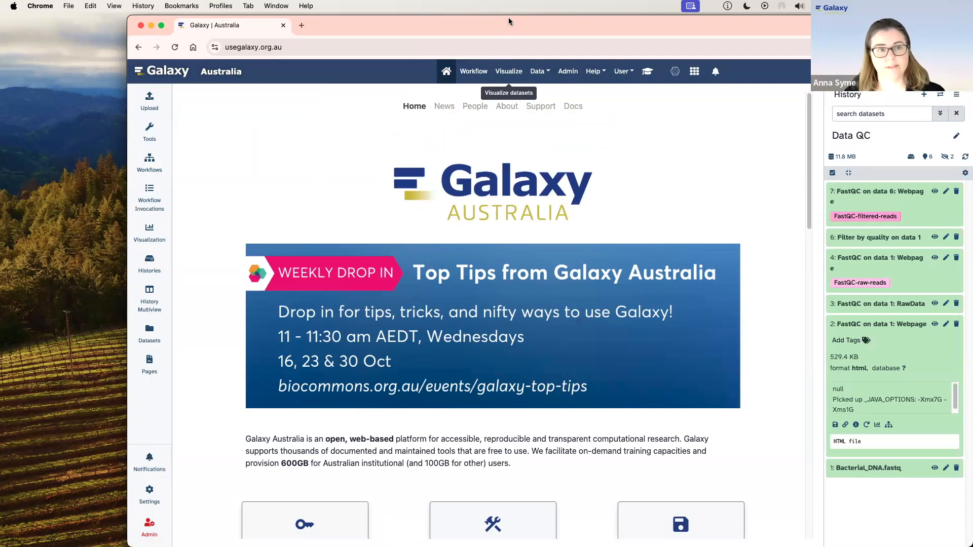
left_click_drag(508, 25, 502, 25)
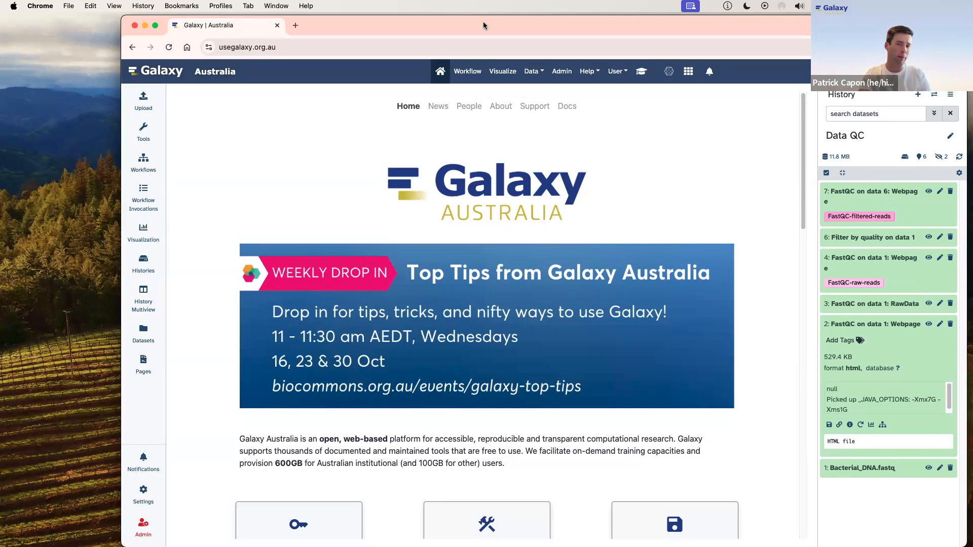
left_click_drag(484, 24, 489, 25)
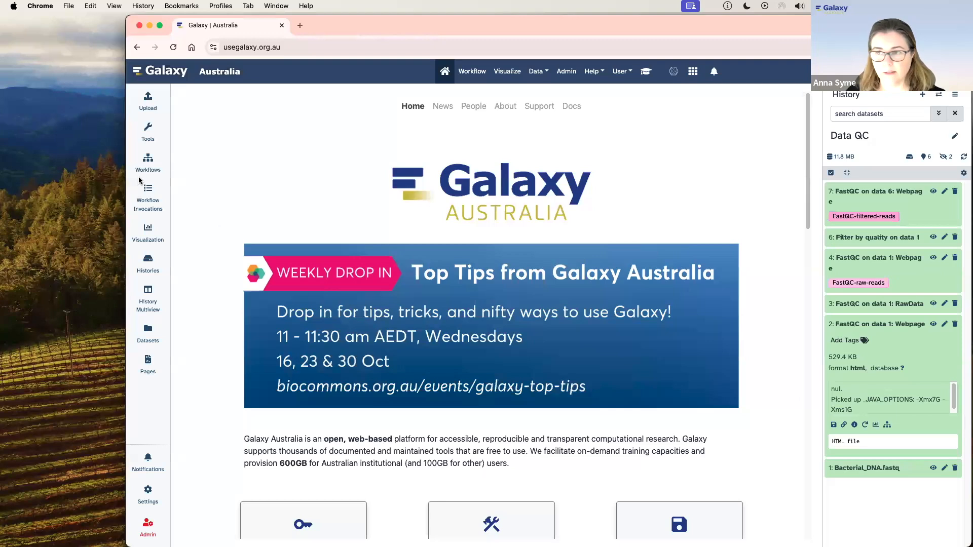
Open the full run form of the most recently edited Data analysis workflow and set DNA reads to Bacterial_DNA.fastq.
left_click(148, 161)
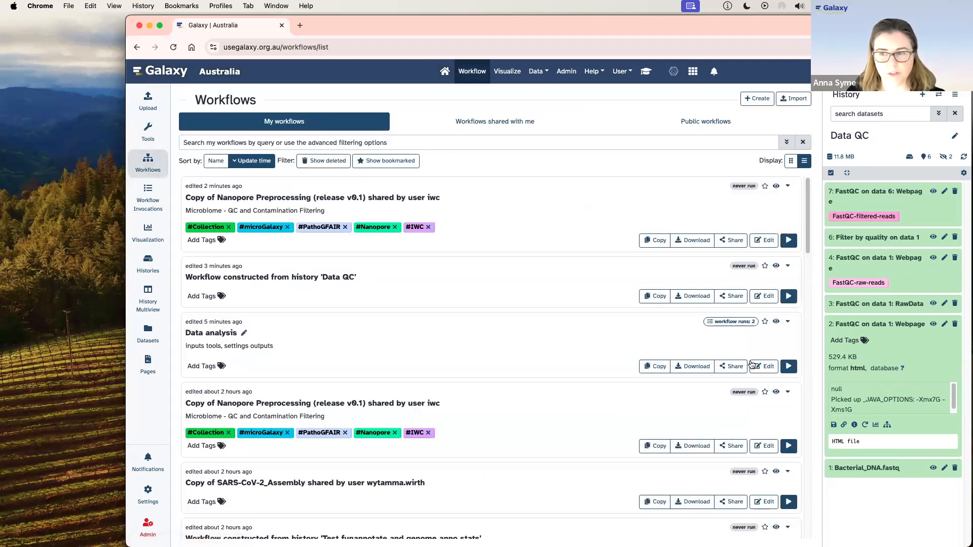
left_click(788, 367)
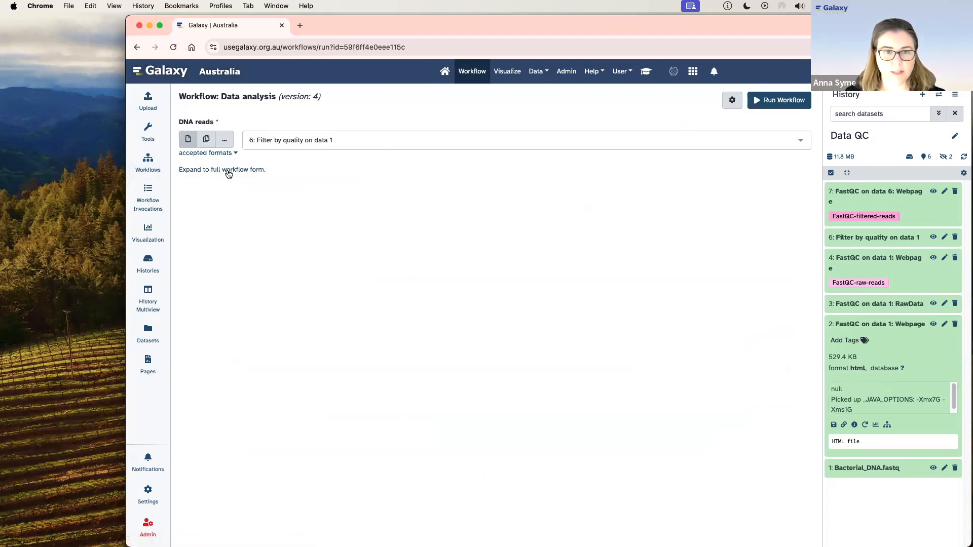
left_click(209, 171)
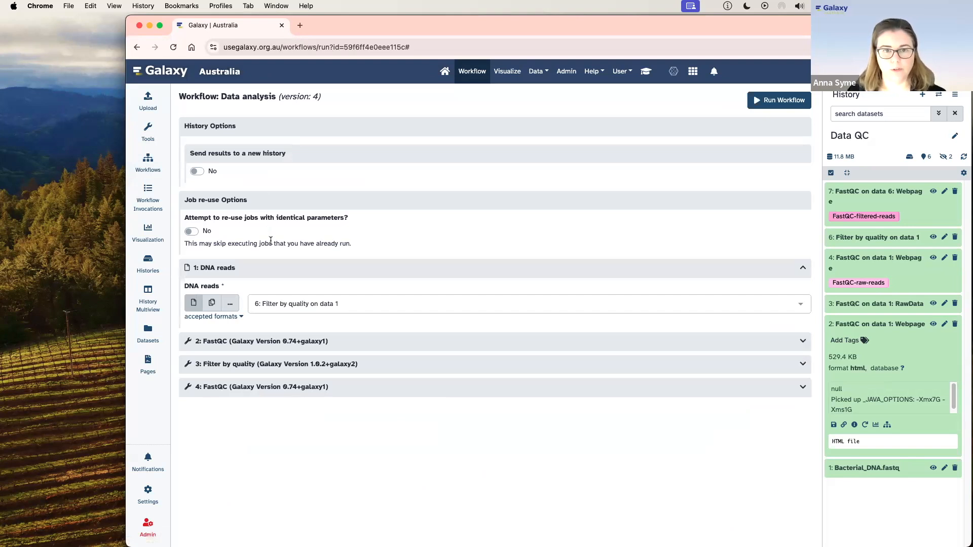
left_click(307, 304)
left_click(303, 341)
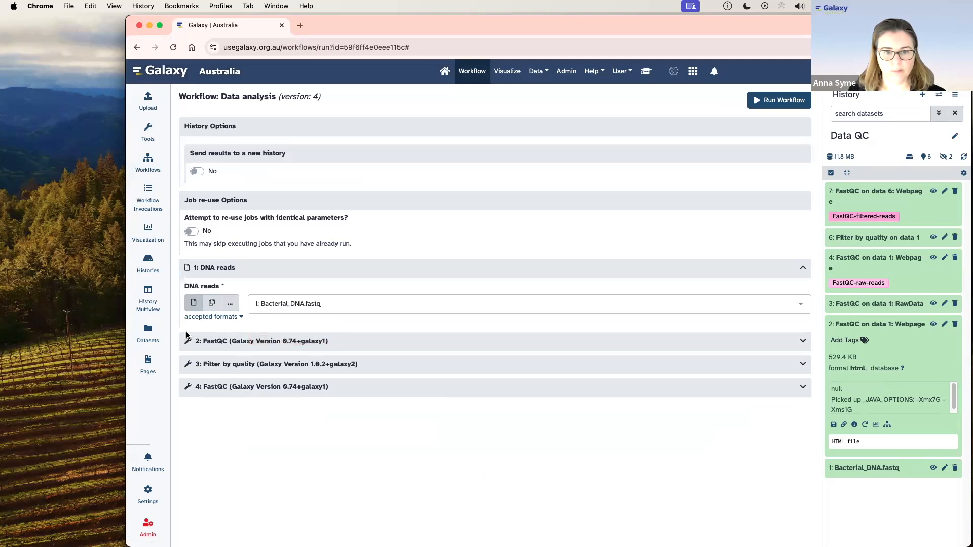
Set the Filter by quality step's quality cut-off value to 25 and run the workflow.
left_click(212, 363)
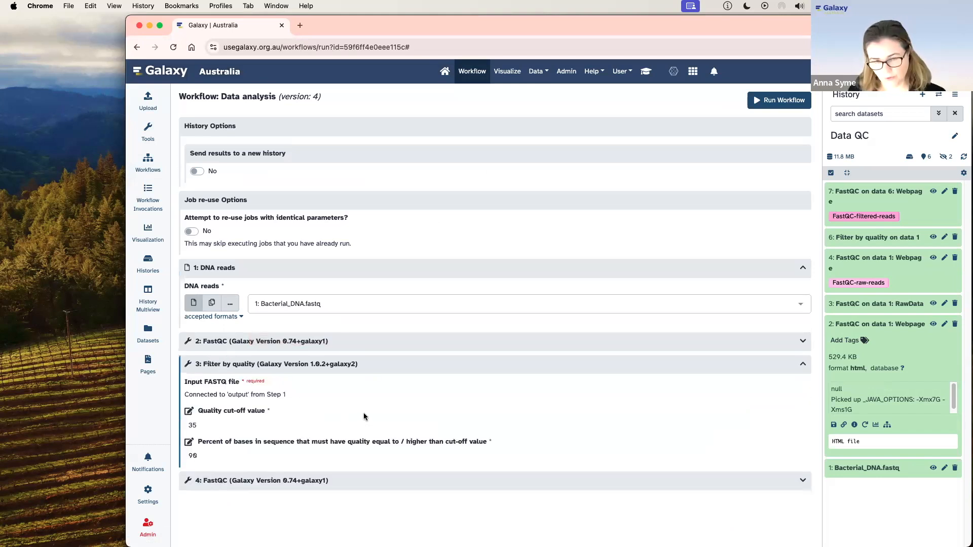
left_click(190, 413)
left_click_drag(201, 426, 187, 425)
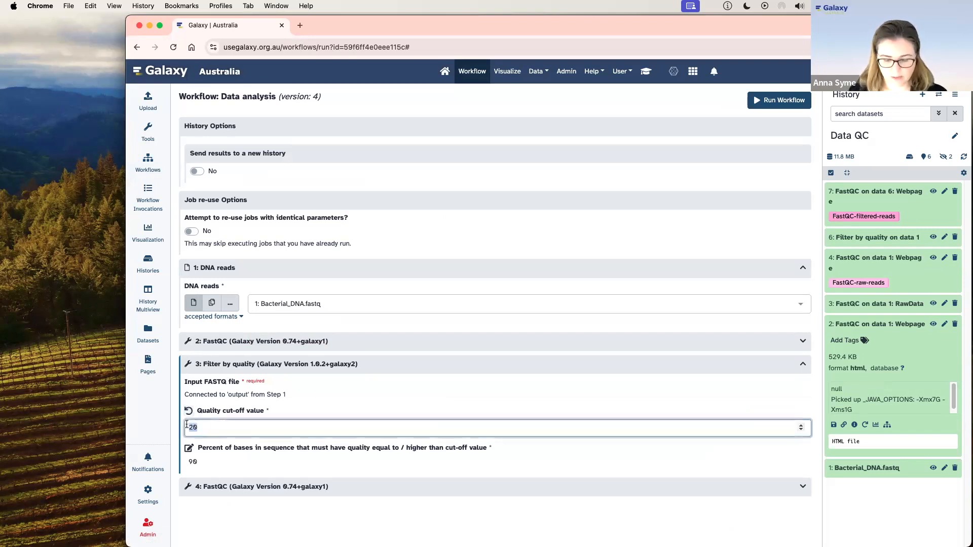
type("25")
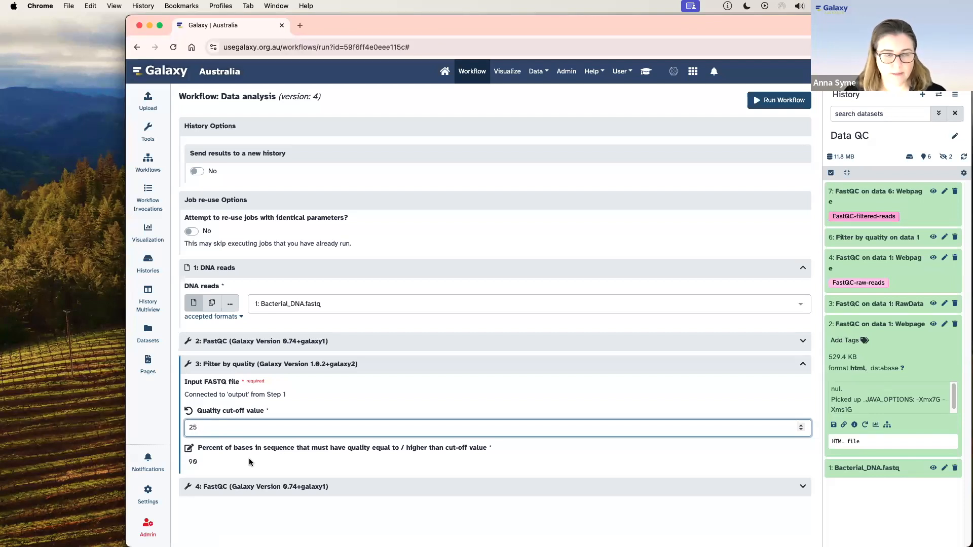
left_click(755, 97)
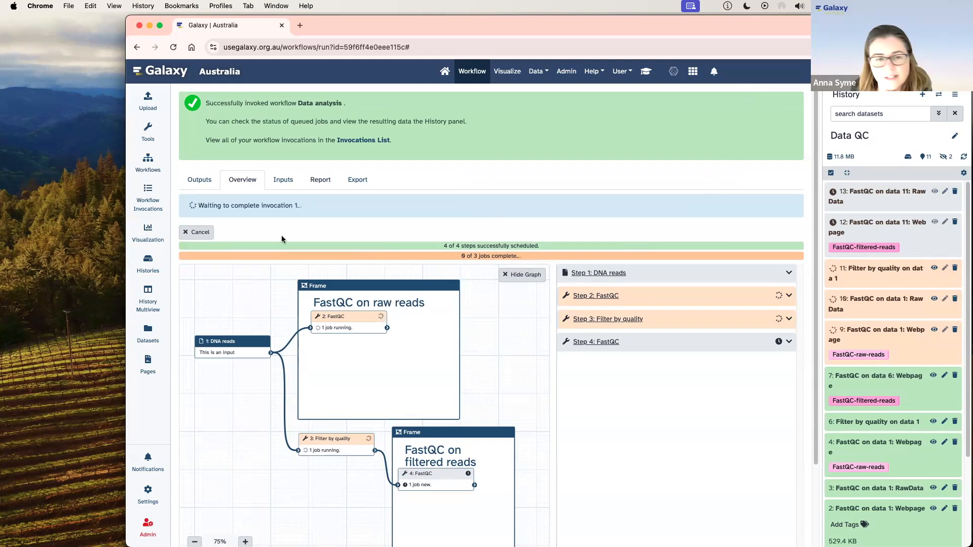
Create a new workflow and add the most recently edited Data analysis workflow to its canvas as a subworkflow.
left_click(147, 158)
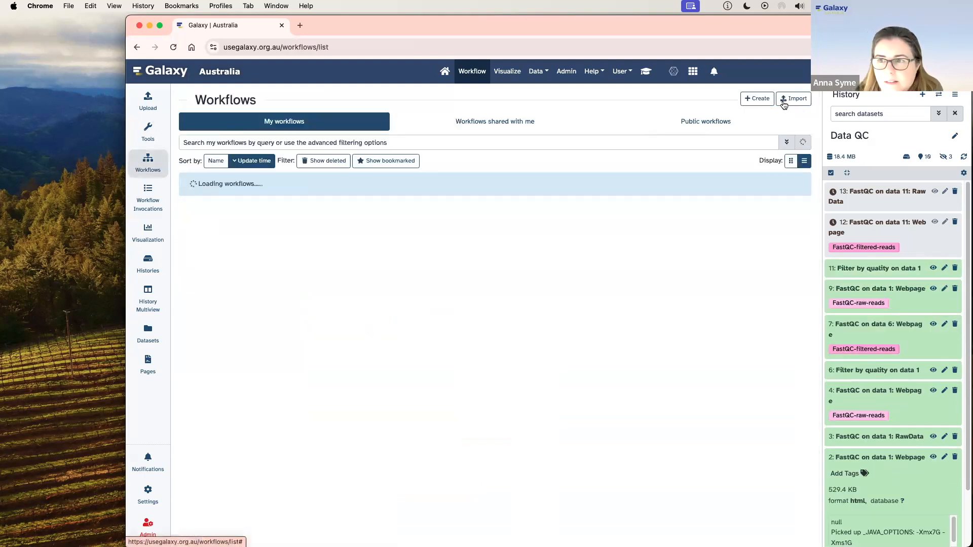
left_click(753, 99)
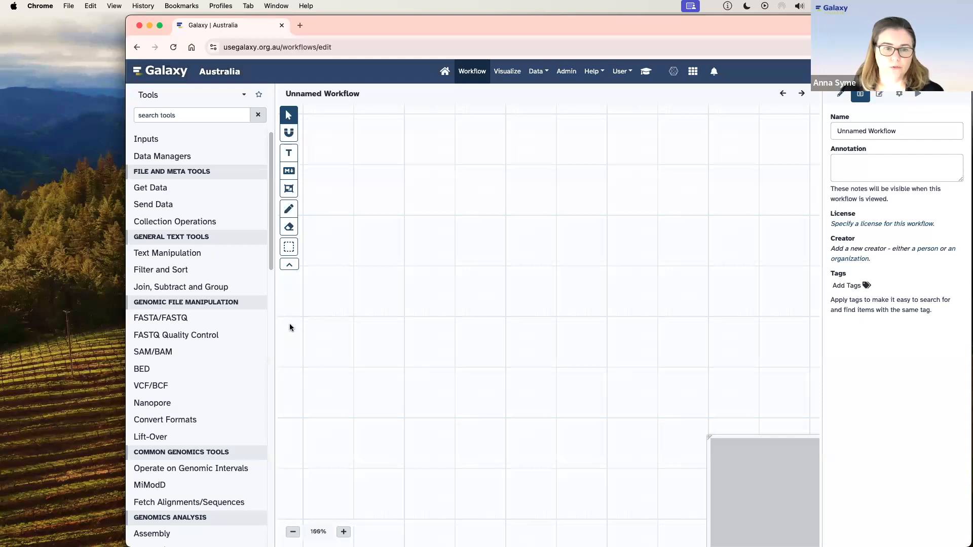
scroll(191, 297, "down", 1)
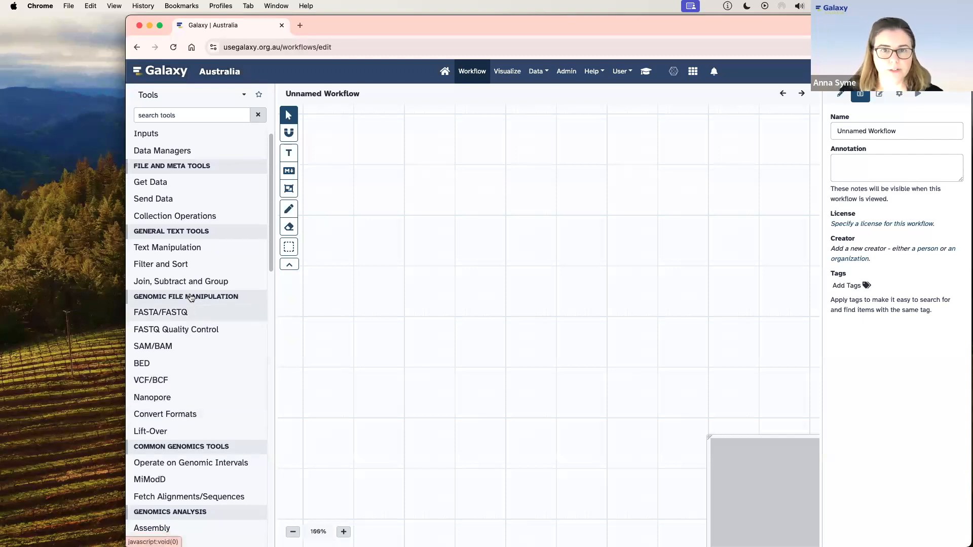
scroll(191, 298, "down", 15)
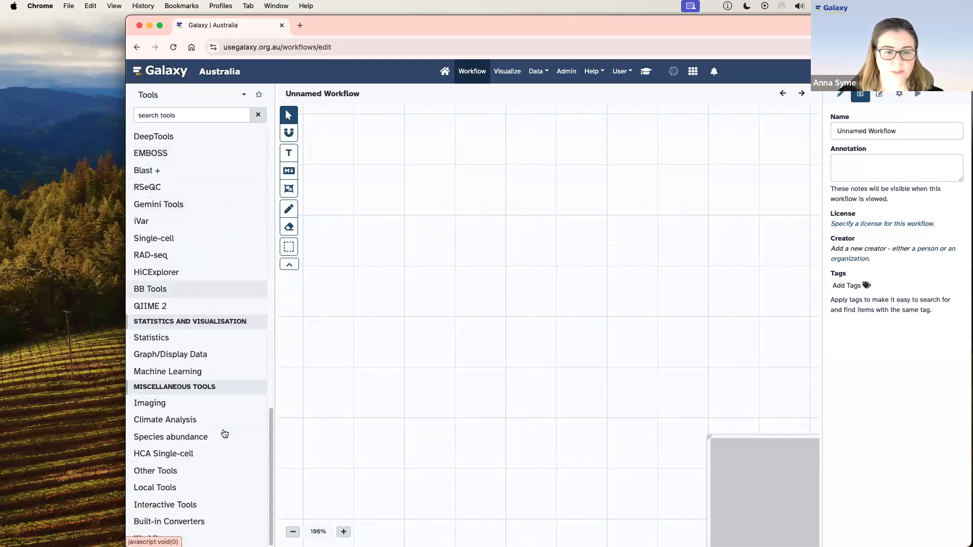
scroll(226, 474, "down", 5)
scroll(227, 475, "down", 3)
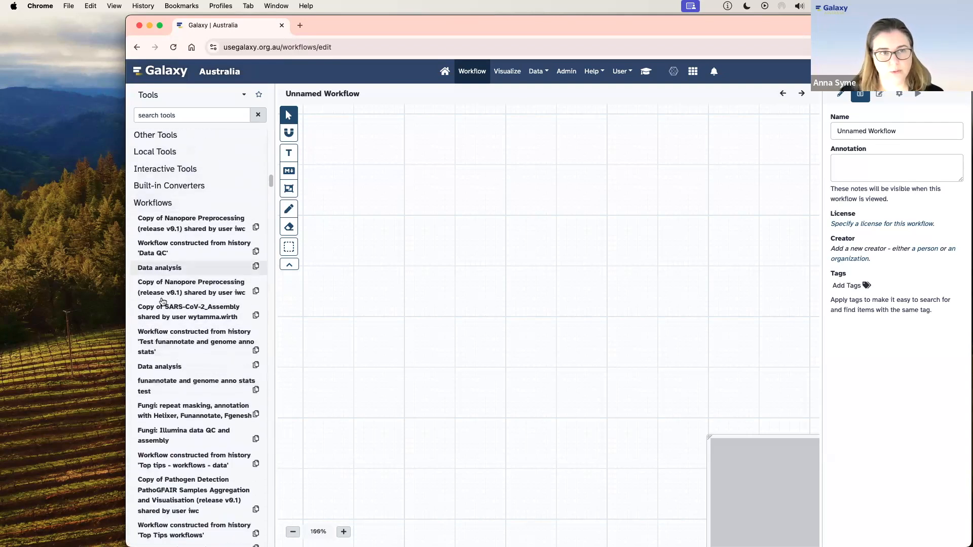
scroll(163, 301, "down", 1)
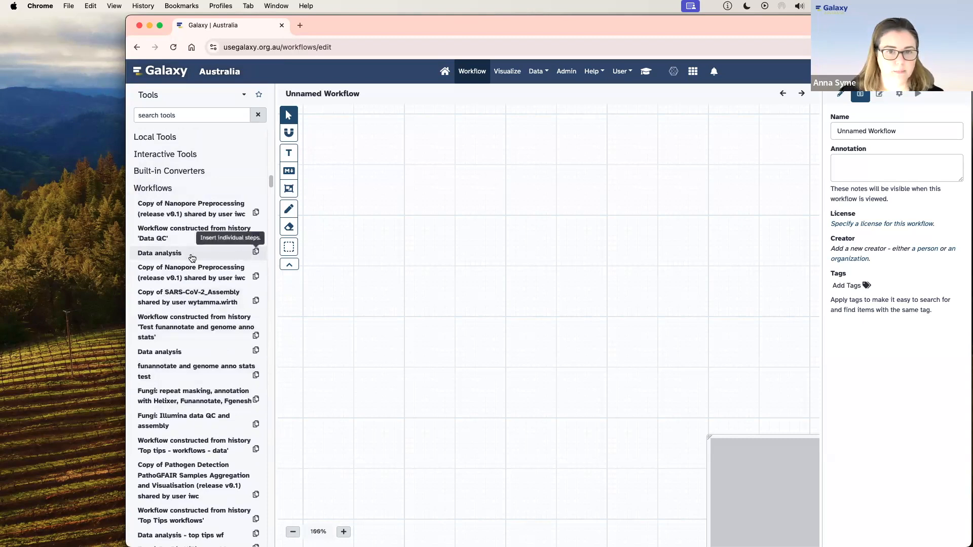
left_click(256, 253)
left_click_drag(554, 333, 465, 202)
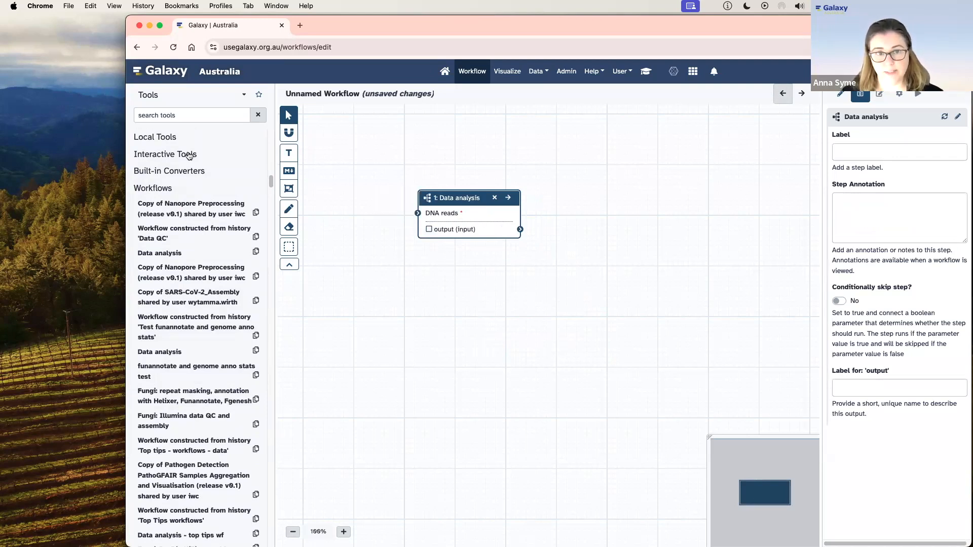
Add an Input dataset above the Data analysis subworkflow and connect its output to the DNA reads input.
scroll(189, 157, "down", 10)
scroll(189, 304, "up", 2)
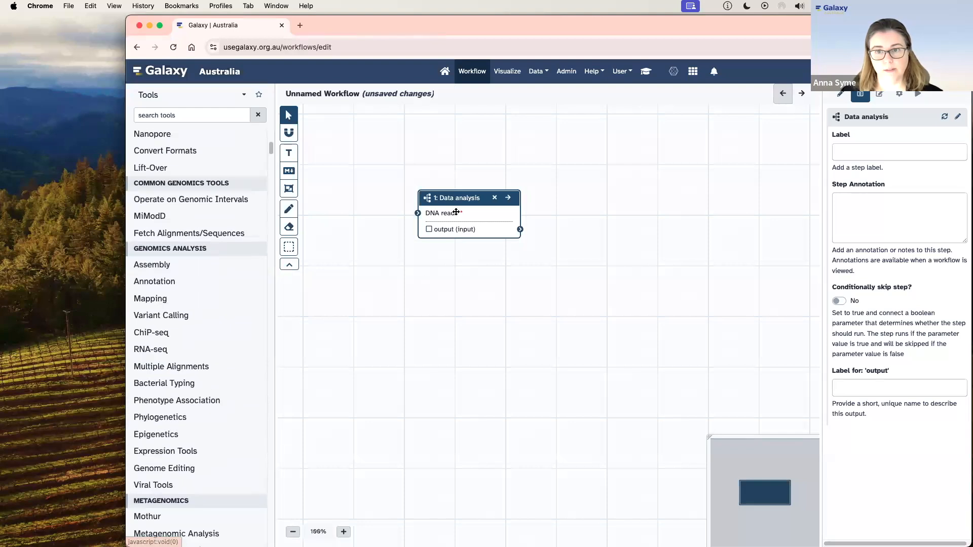
left_click_drag(461, 199, 465, 214)
scroll(166, 147, "up", 5)
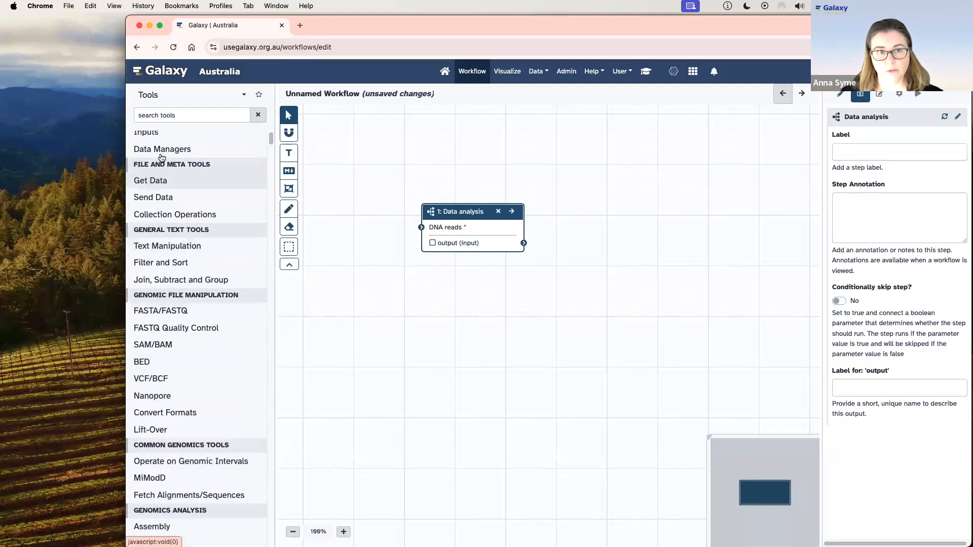
left_click(165, 142)
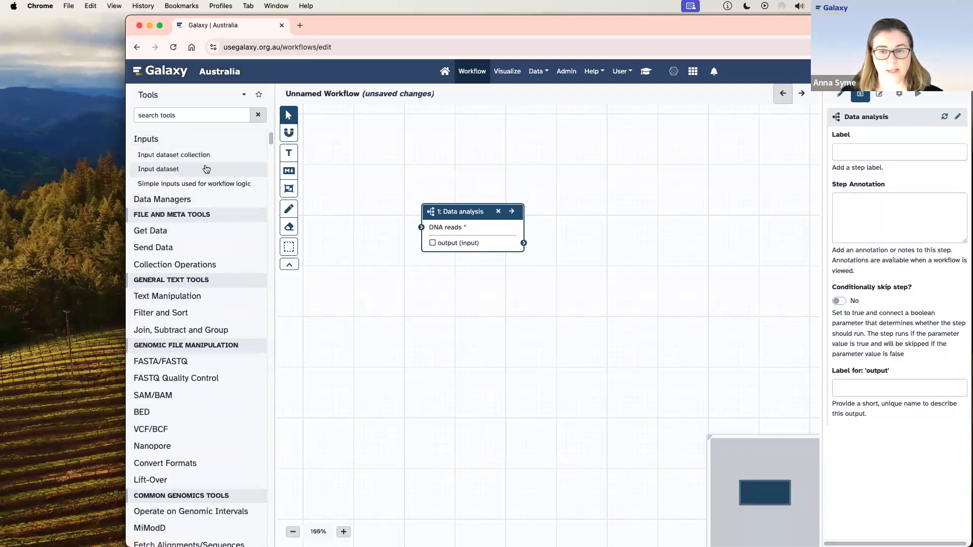
left_click(181, 171)
left_click_drag(406, 238, 346, 147)
left_click_drag(425, 168, 446, 251)
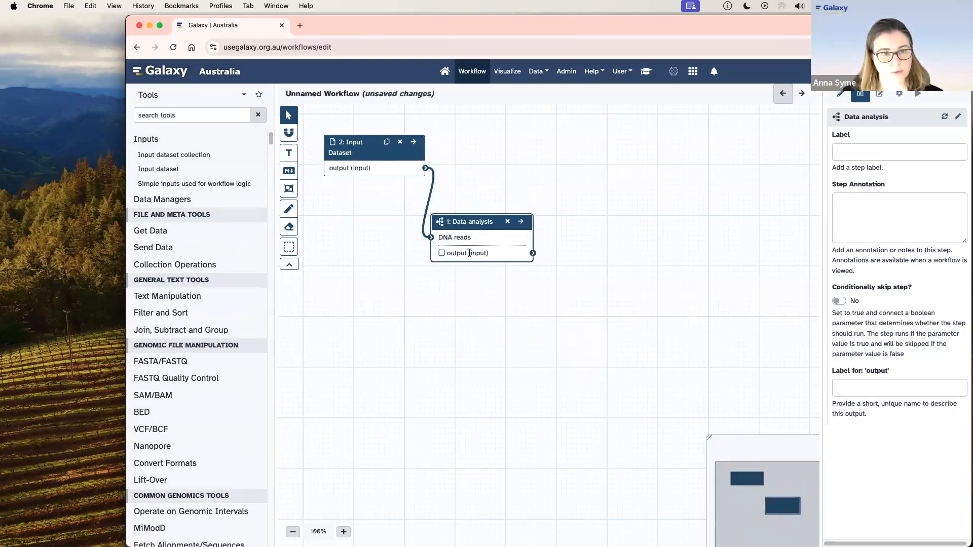
left_click_drag(483, 218, 466, 206)
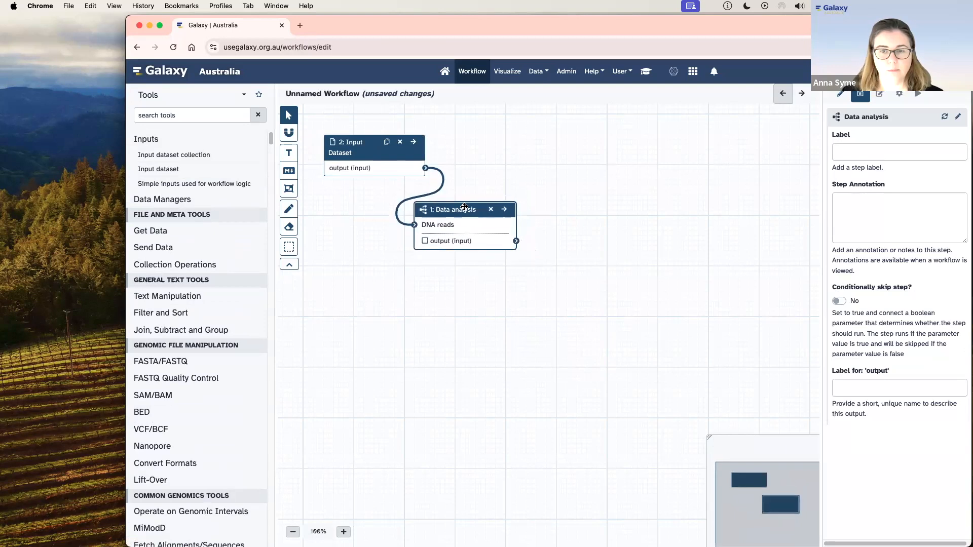
Add the Chloroplast-genome-assembly-and-annotation workflow as a subworkflow beside Data analysis.
scroll(218, 345, "down", 10)
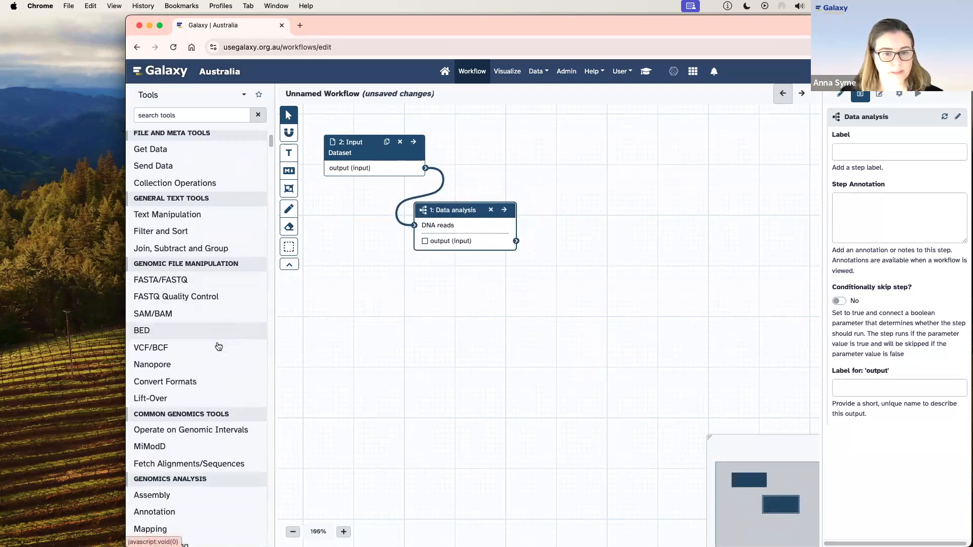
scroll(218, 347, "down", 15)
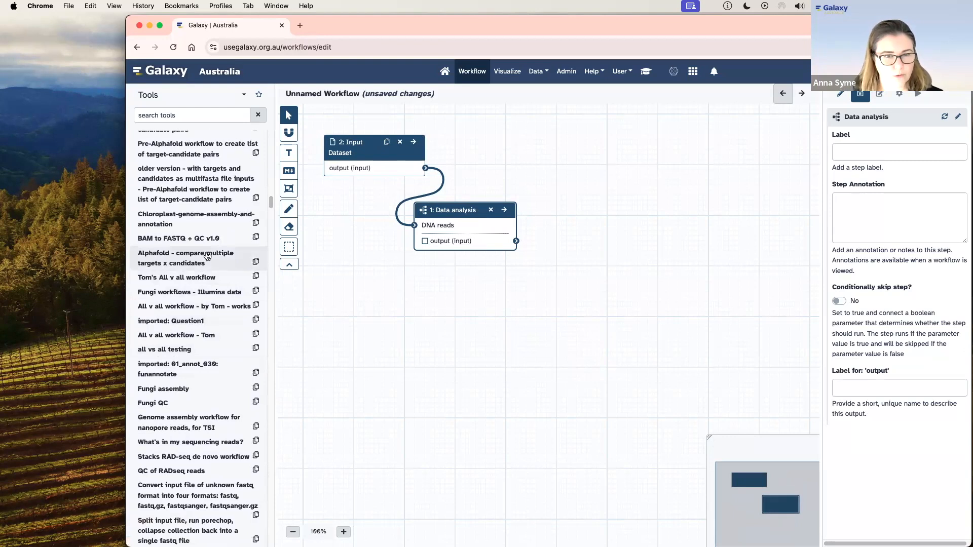
scroll(163, 218, "up", 1)
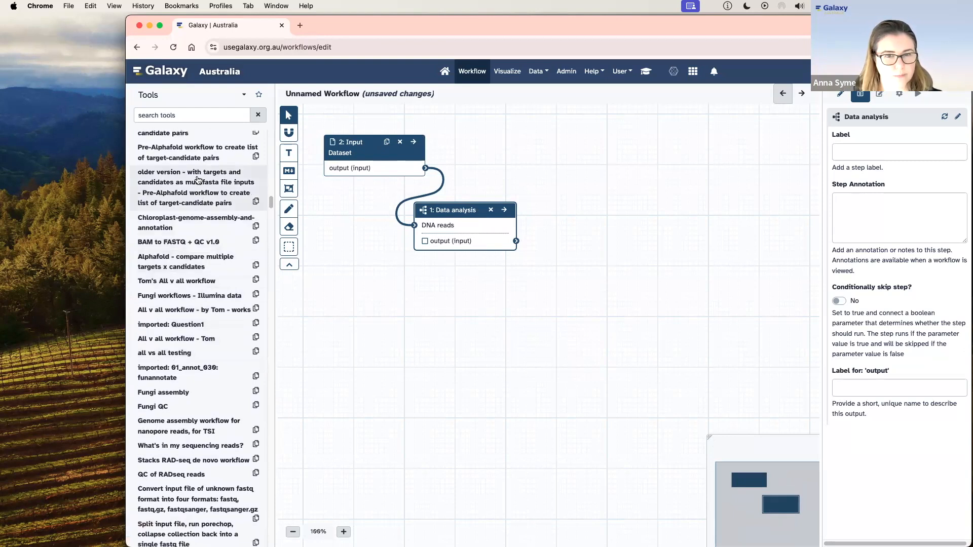
left_click(154, 222)
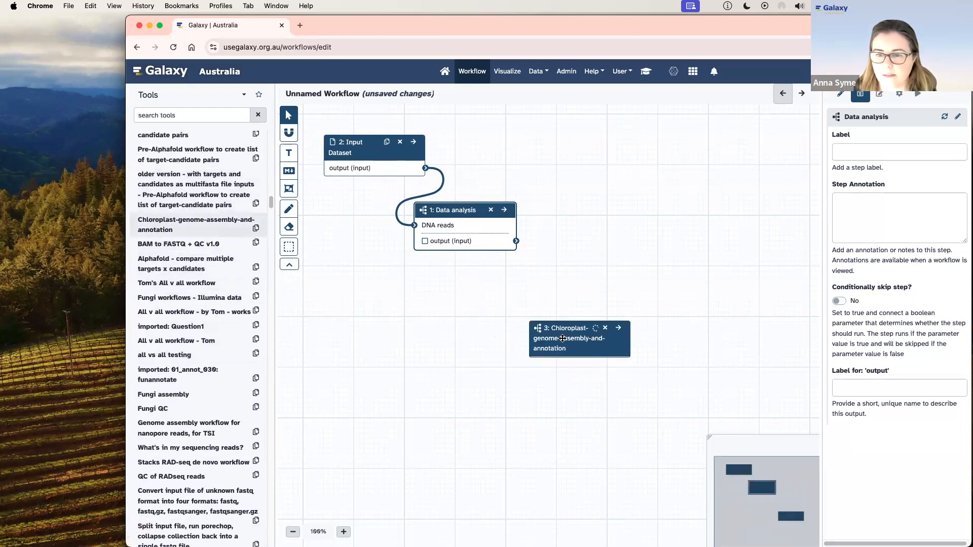
mouse_move(565, 336)
left_mouse_down()
mouse_move(648, 217)
mouse_move(569, 166)
mouse_move(578, 160)
left_mouse_up()
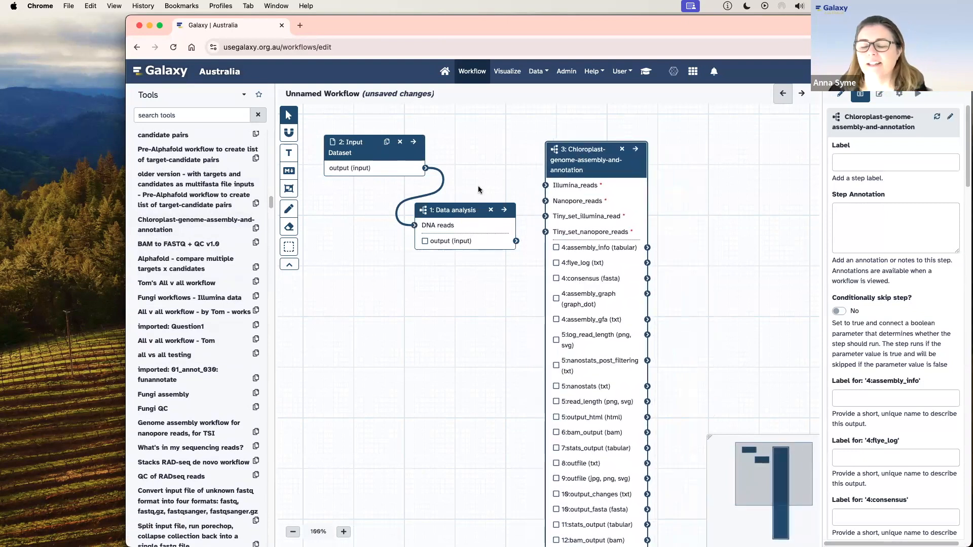
Connect the Data analysis output to the chloroplast subworkflow's Illumina_reads input, and leave the editor for the home page without saving.
left_click_drag(506, 251, 546, 185)
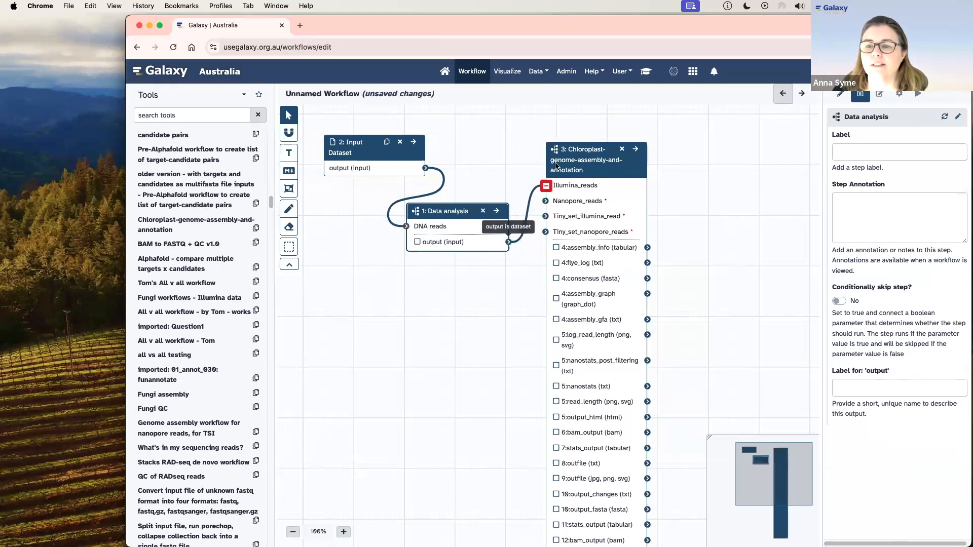
left_click_drag(582, 153, 573, 203)
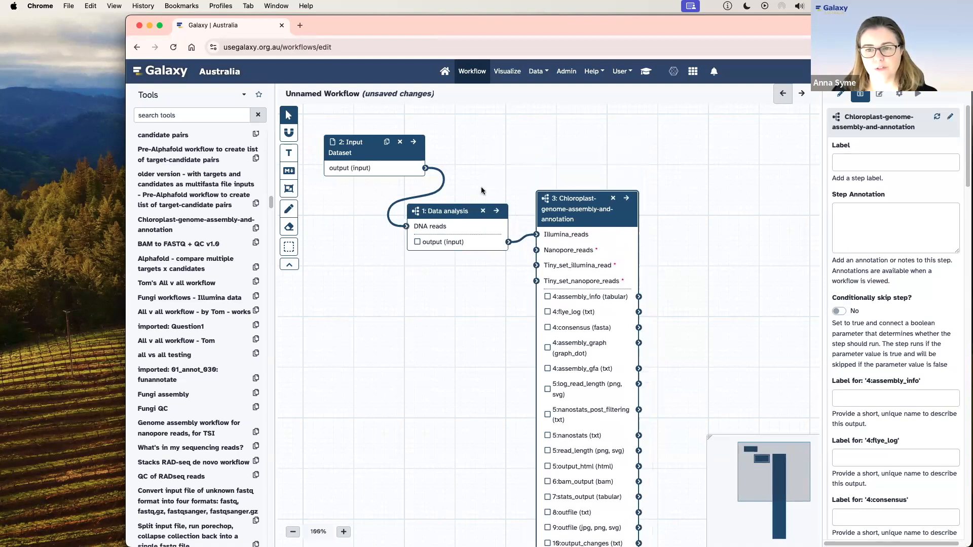
mouse_move(590, 237)
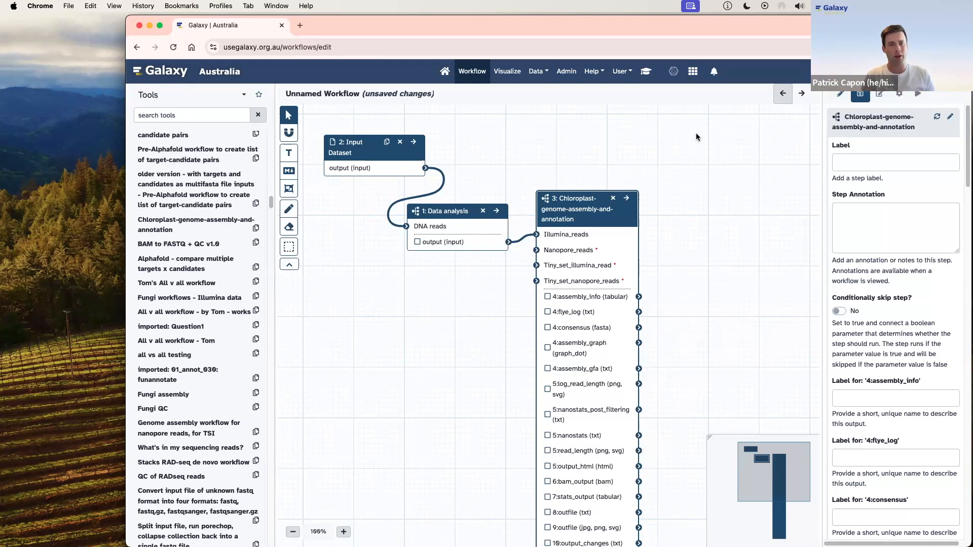
left_click(446, 72)
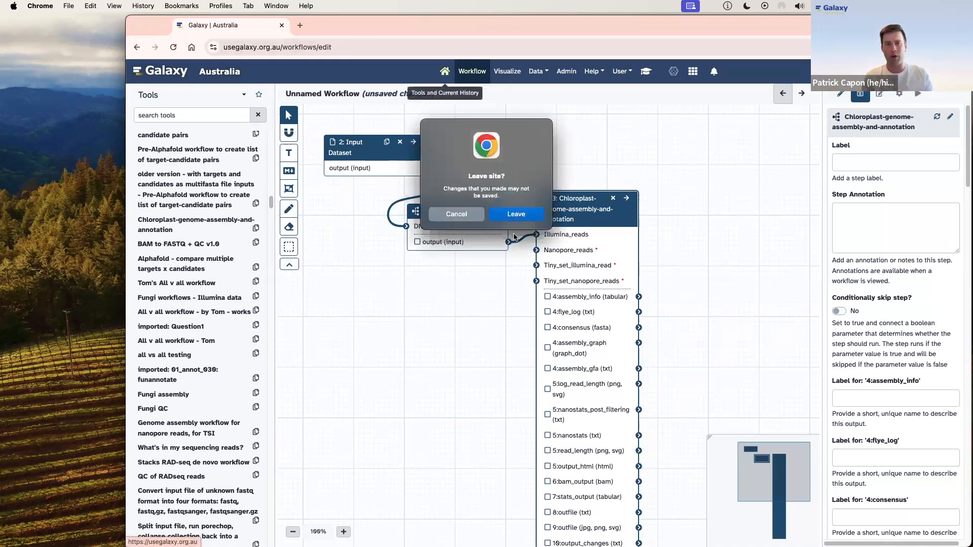
left_click(524, 214)
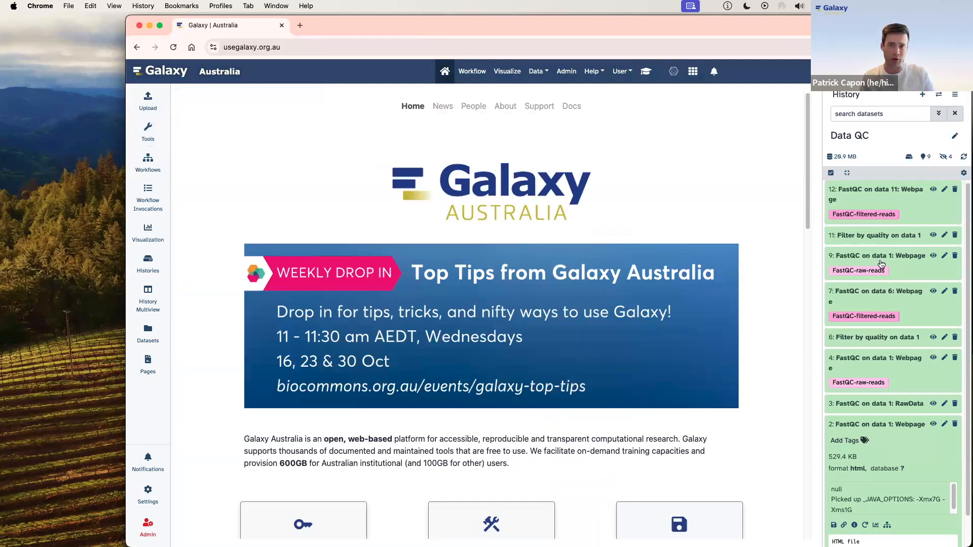
Widen the history area slightly and open the full run form of the most recently edited Data analysis workflow.
left_click_drag(819, 263, 813, 263)
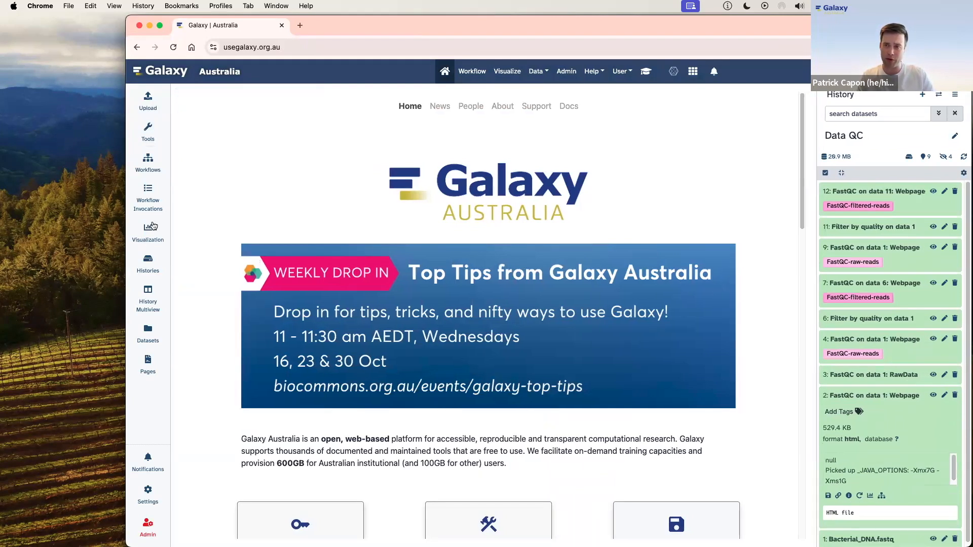
left_click(147, 162)
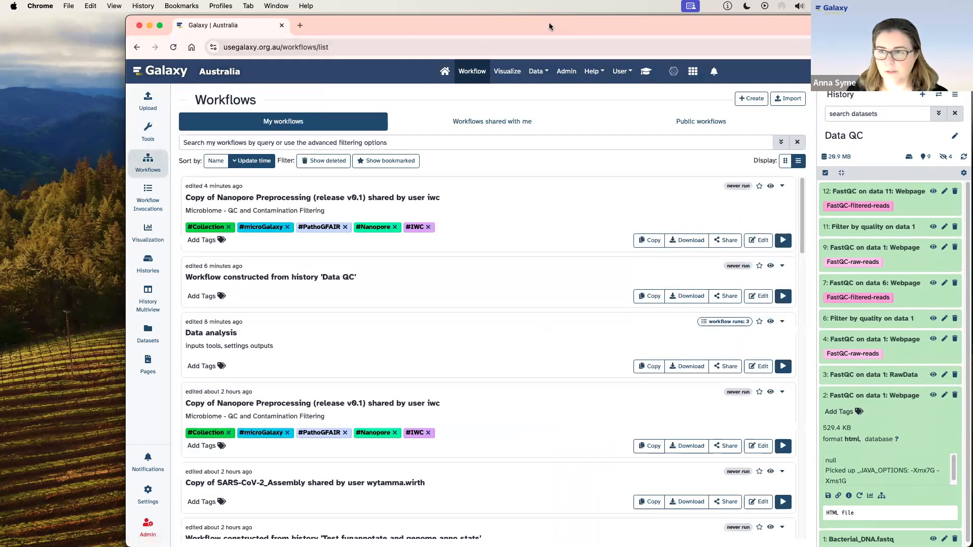
scroll(442, 323, "down", 2)
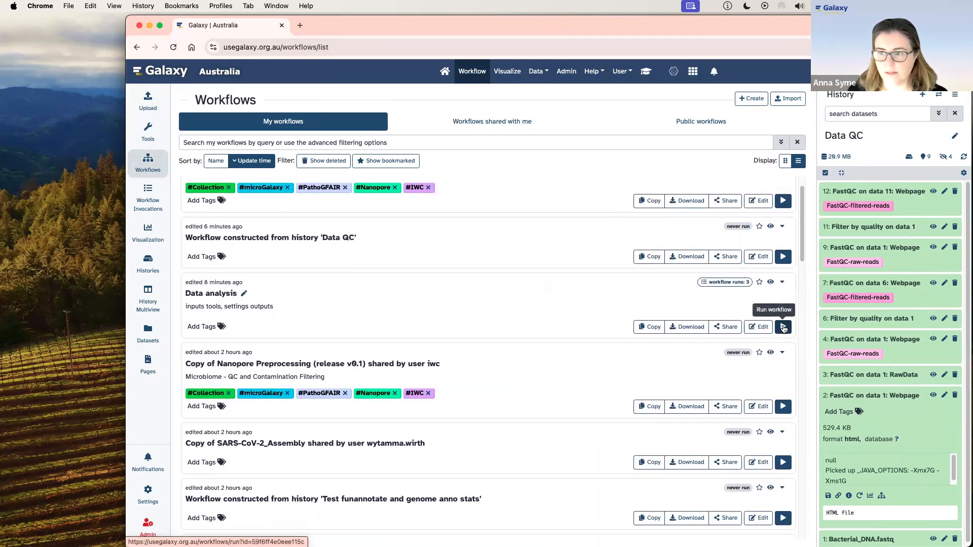
left_click(782, 328)
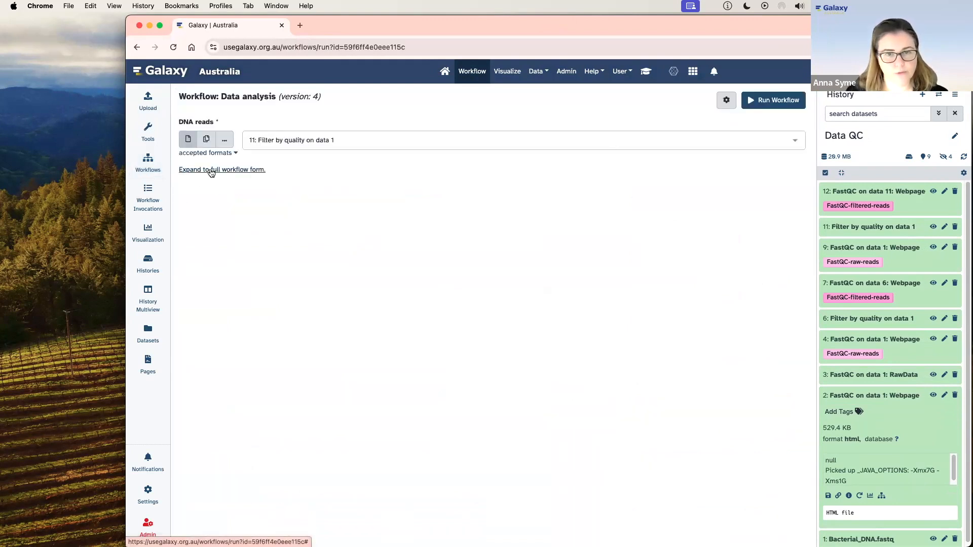
left_click(211, 169)
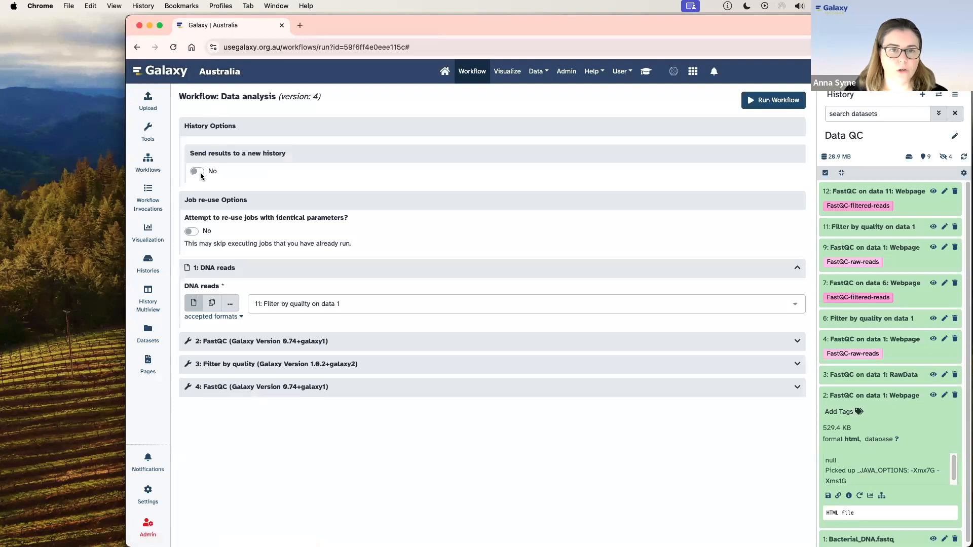
Send the run's results to a new history named "Data analysis - with settings xyz".
left_click_drag(191, 153, 326, 153)
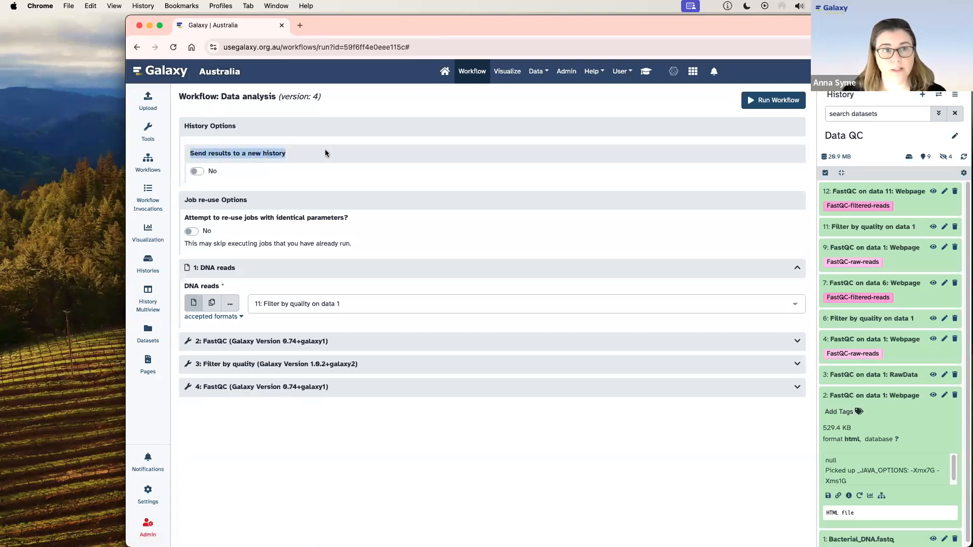
left_click(198, 170)
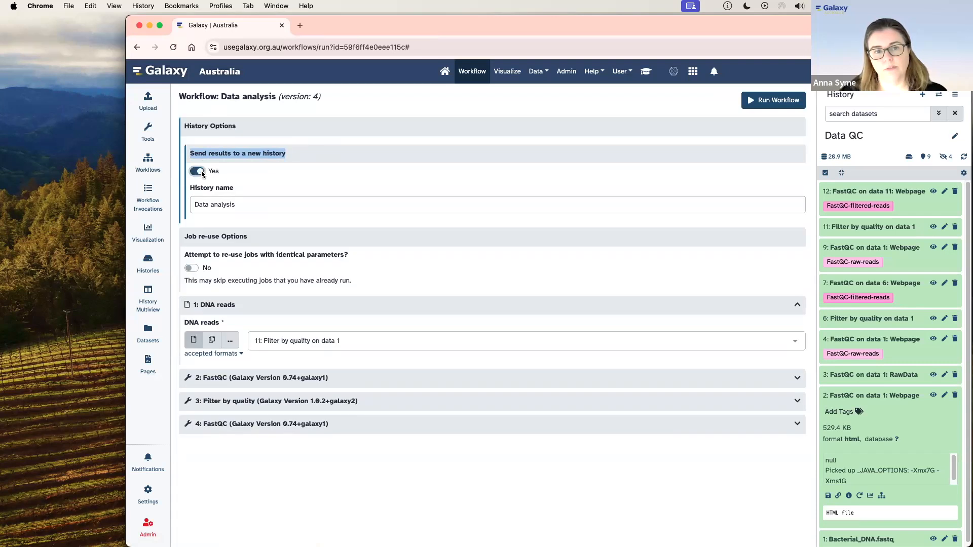
left_click(238, 204)
type("-")
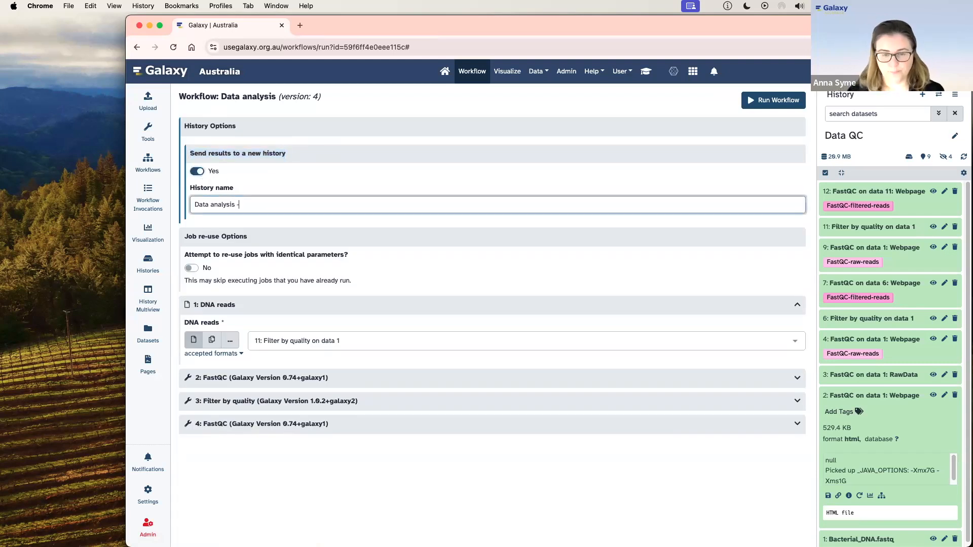
type(" with settings xyz")
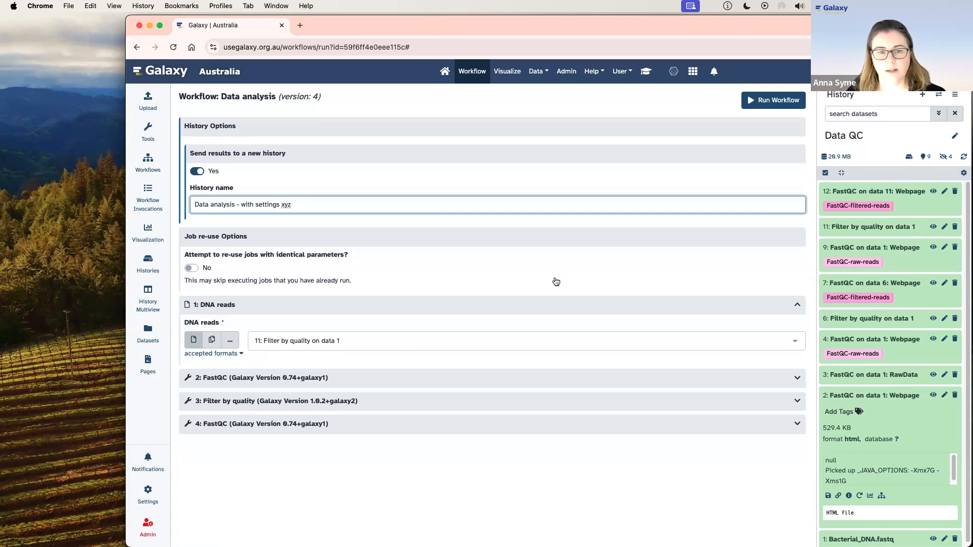
Run the workflow with Bacterial_DNA.fastq as the DNA reads, and switch to the new history that receives the results.
left_click(327, 341)
left_click(326, 393)
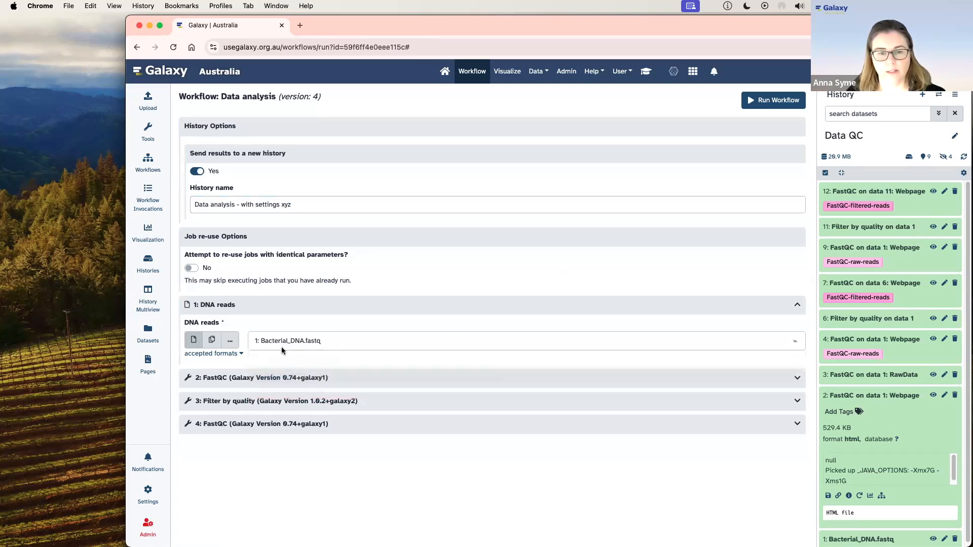
left_click(758, 104)
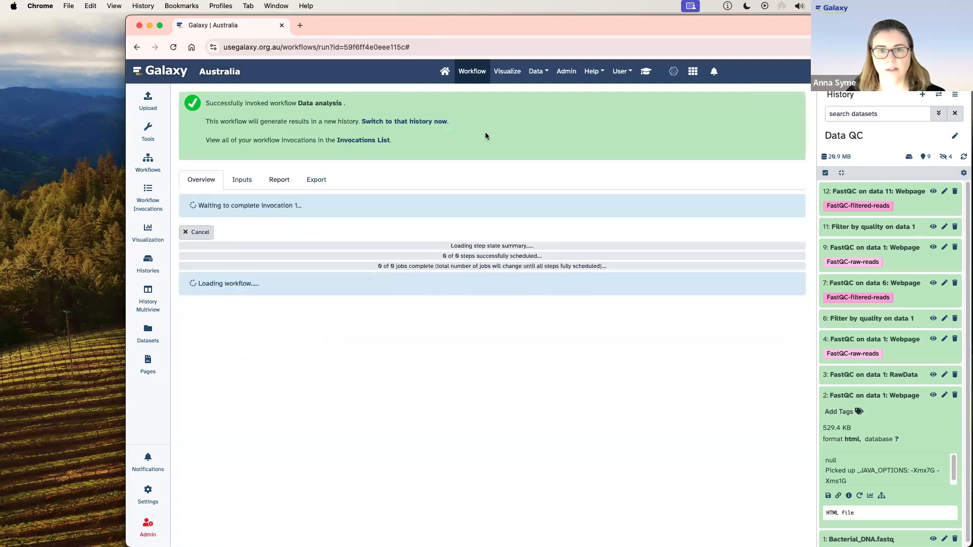
left_click(381, 122)
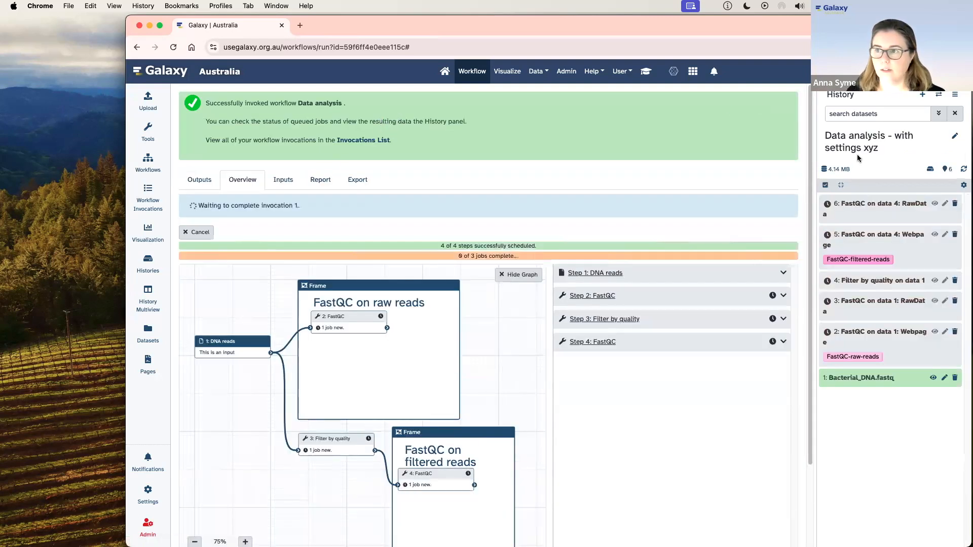
left_click_drag(814, 175, 783, 174)
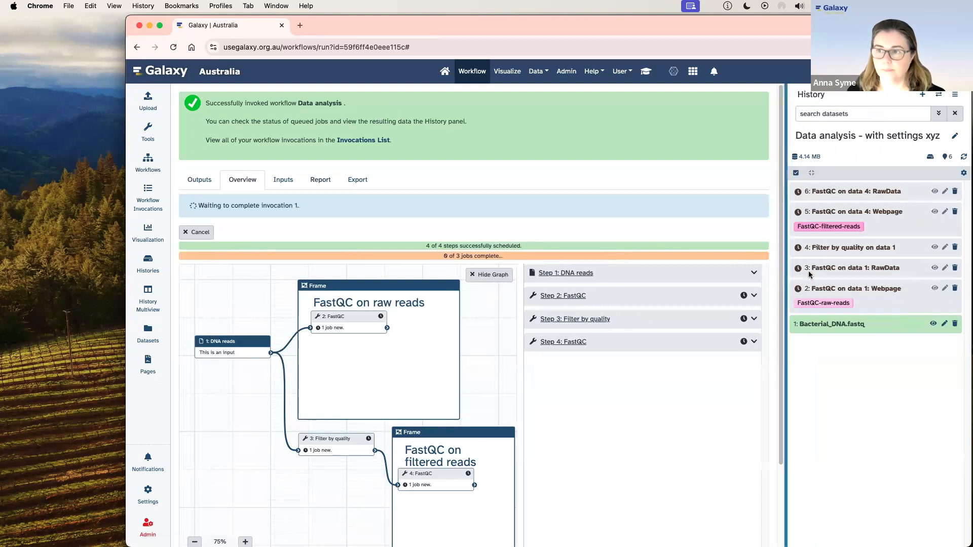